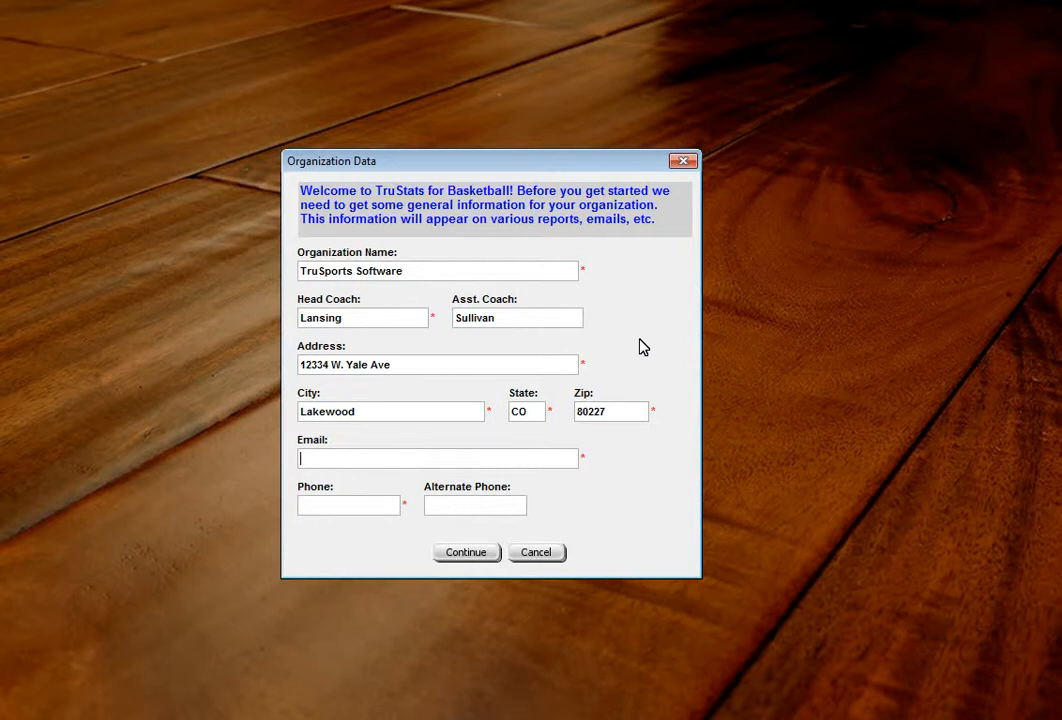
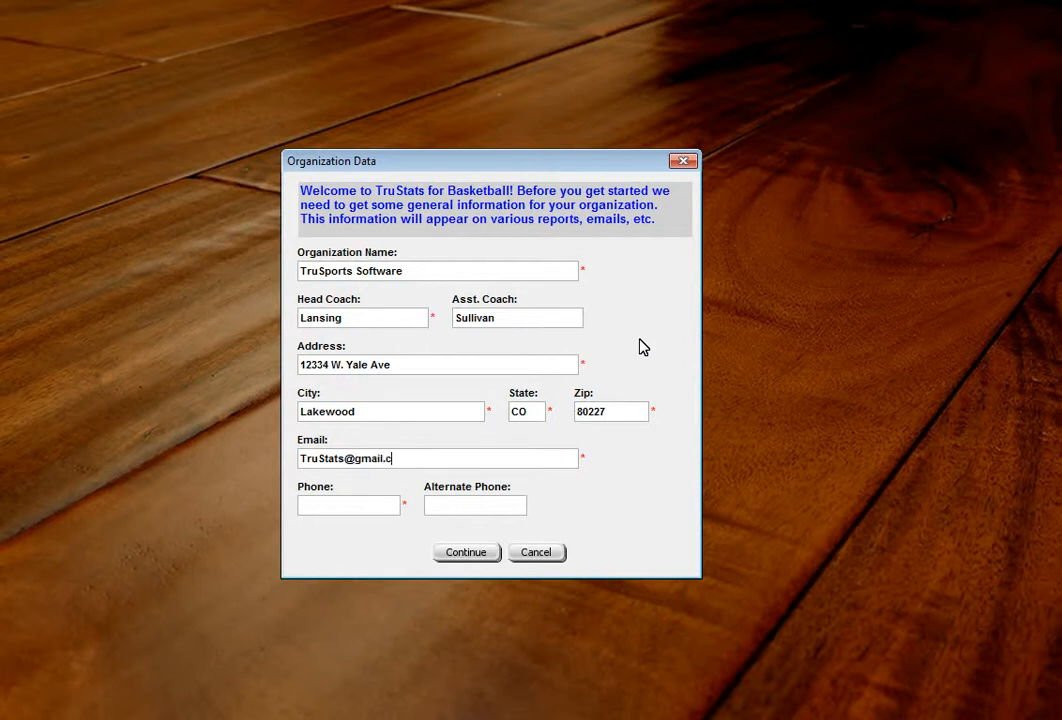
Step: Enter the organization's e-mail address and phone number, and submit the organization data
key("Tab")
type("STAT")
left_click(482, 557)
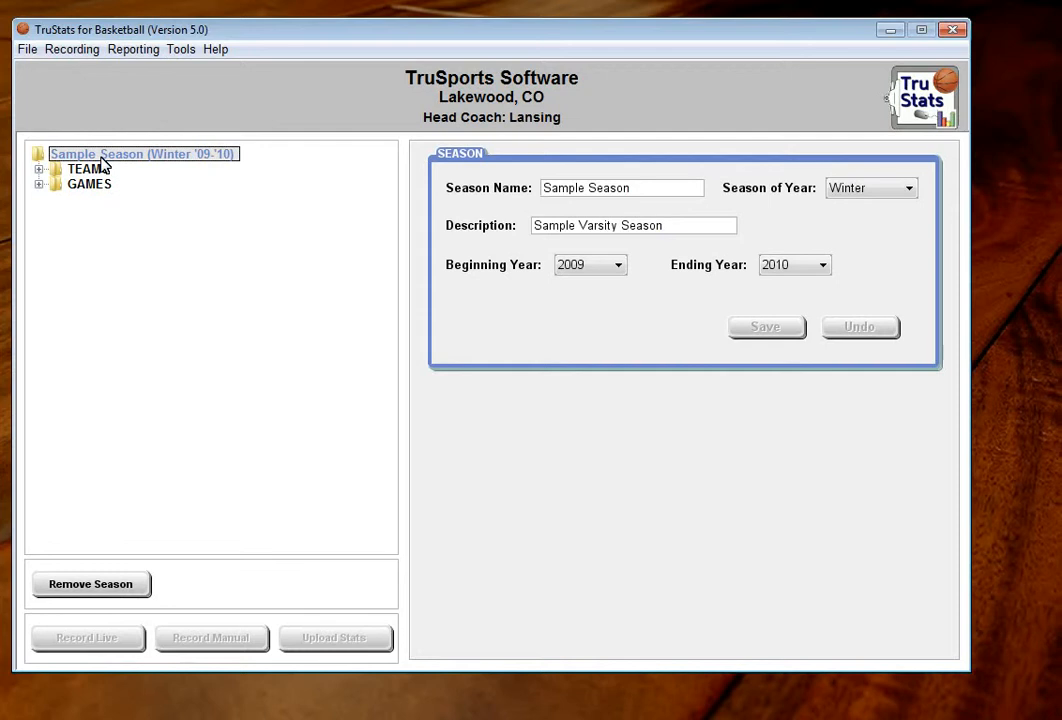
Step: Expand the sample season's teams, its games and the Jefferson roster to view their contents
left_click(38, 169)
left_click(39, 215)
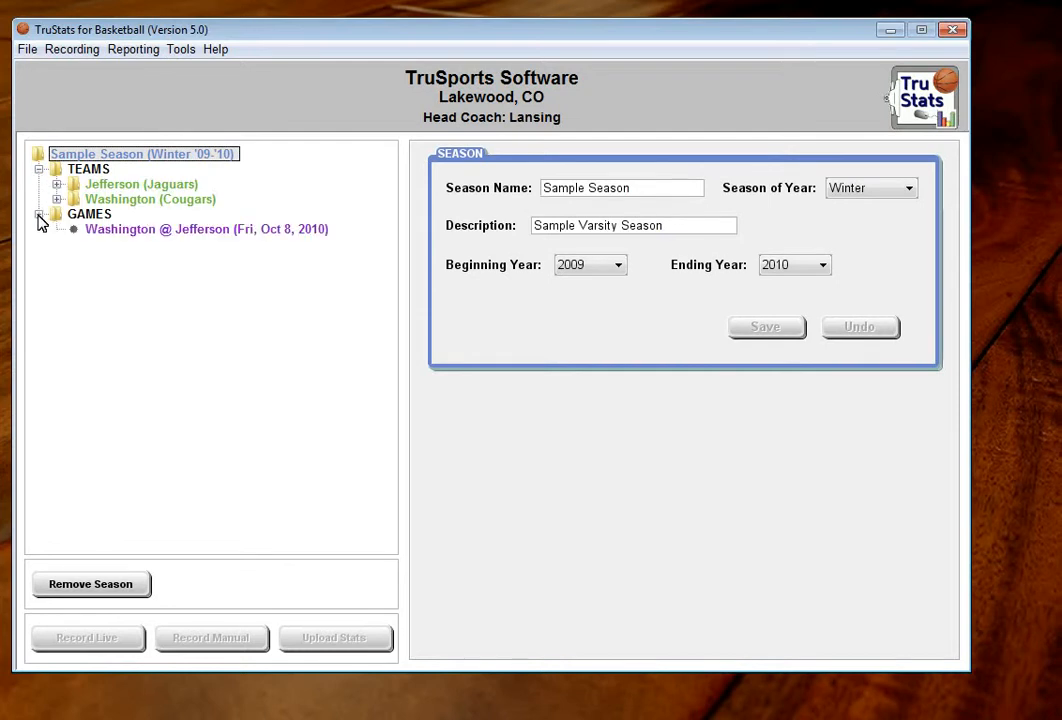
left_click(57, 184)
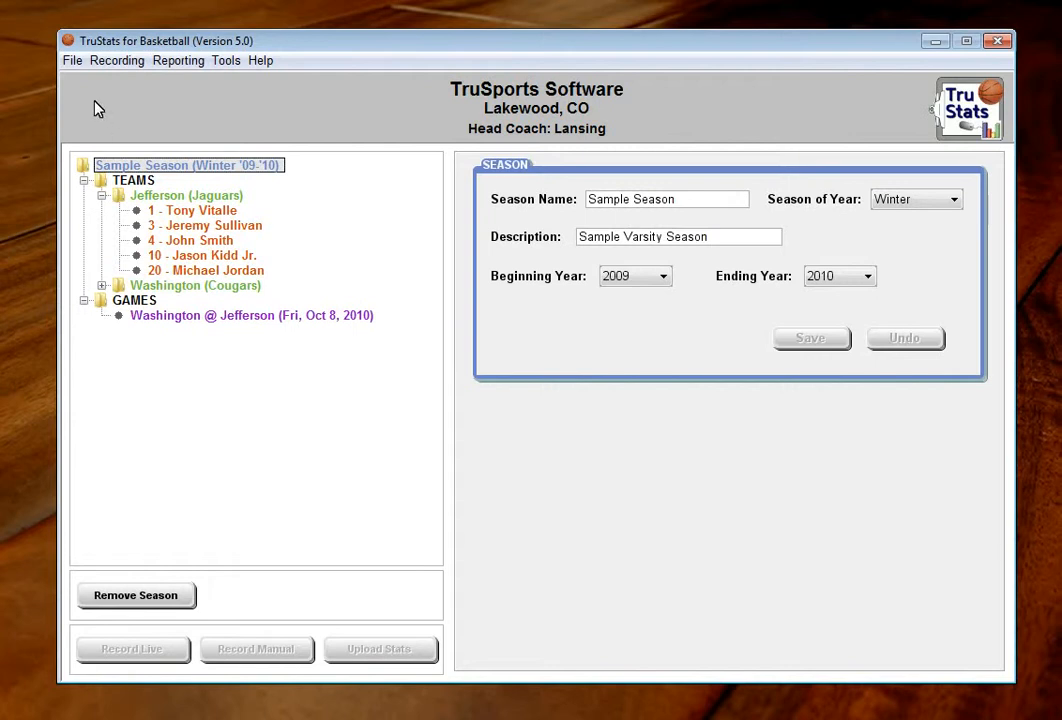
Step: Create a new season and name it "Fall Season 2010"
left_click(72, 61)
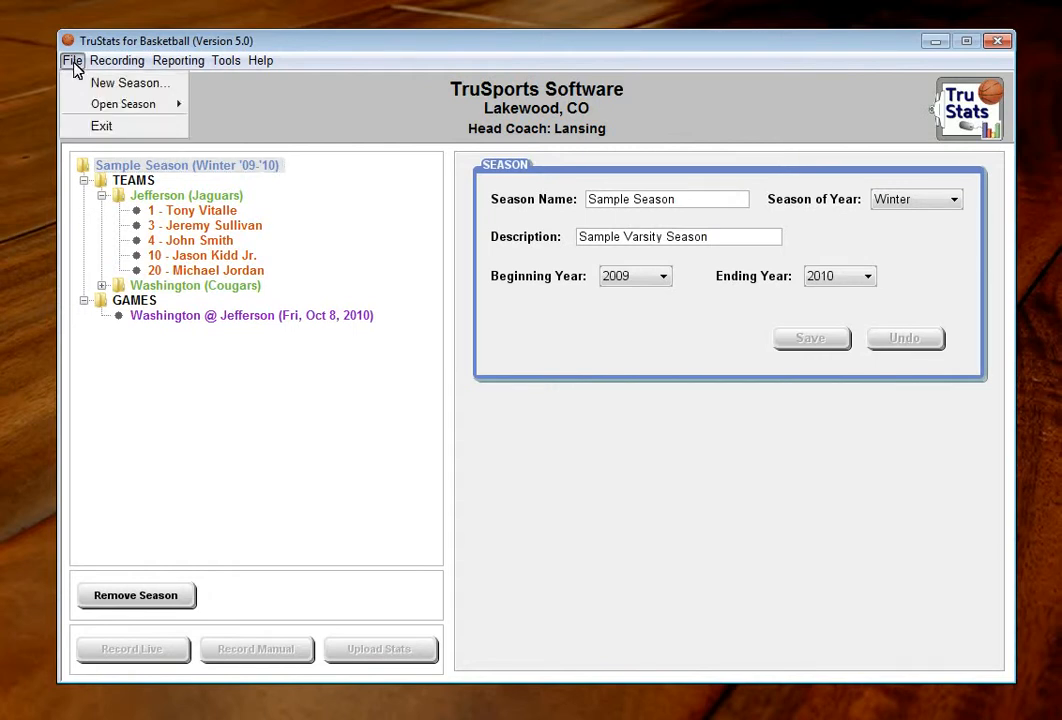
left_click(124, 86)
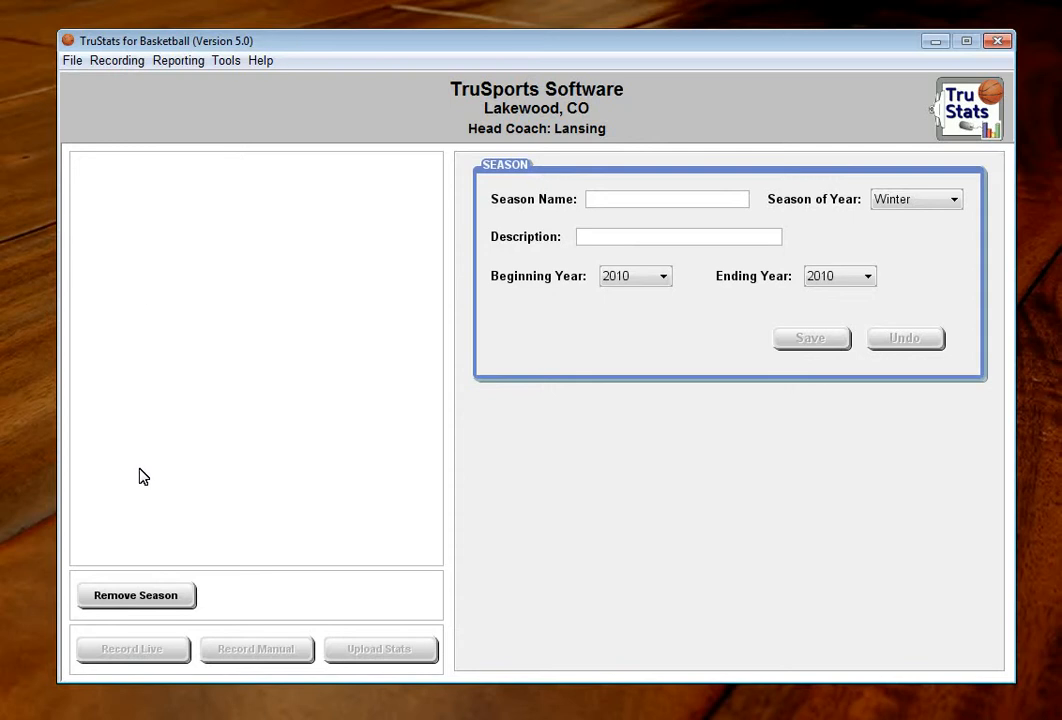
left_click(716, 207)
type("New")
key("BackSpace")
type("Fall ")
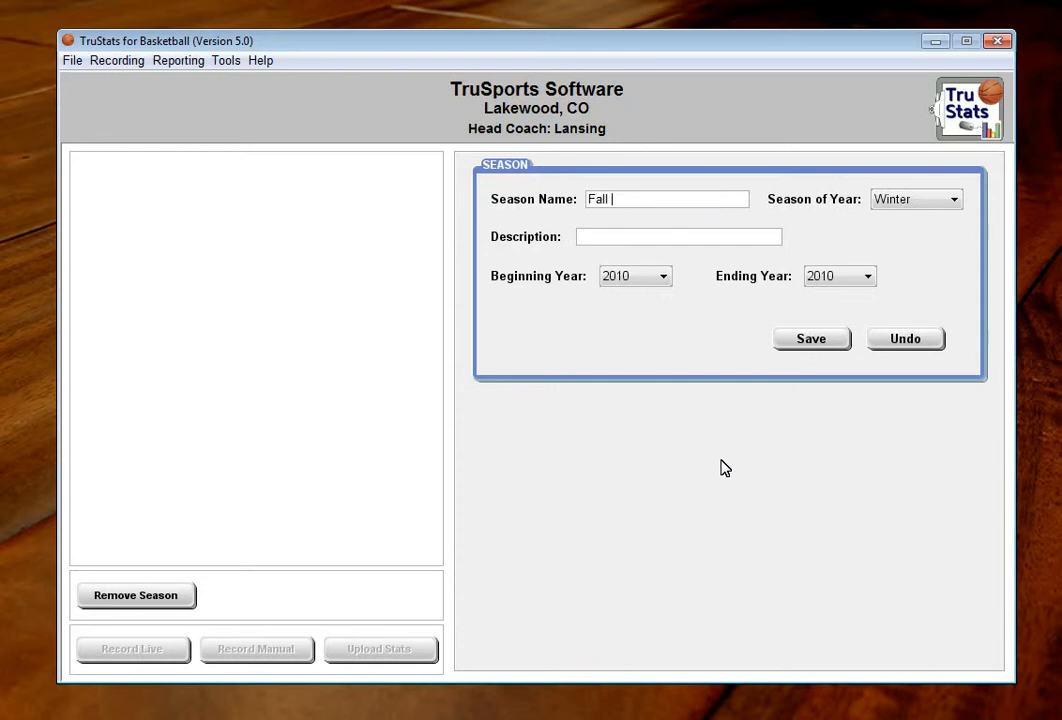
type("Season")
type(" 2020")
key("BackSpace")
key("BackSpace")
Step: Set the season of year to Fall, describe it as "Fall Pre-Season League", and save the season
left_click(951, 199)
left_click(905, 268)
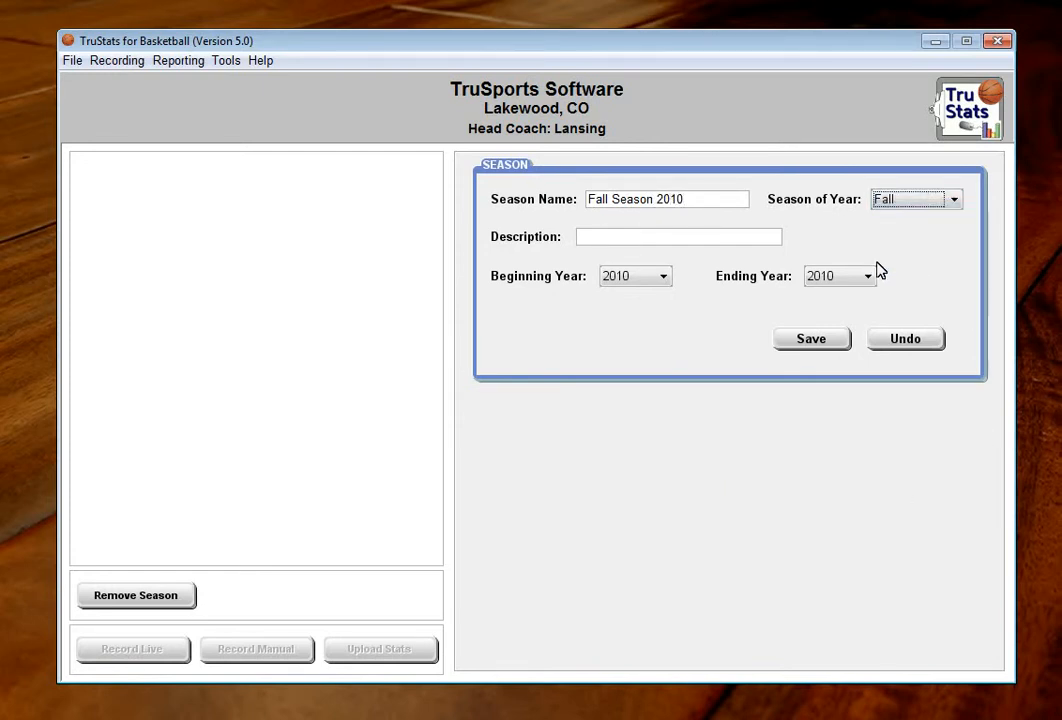
left_click(661, 243)
type("Fall Pr")
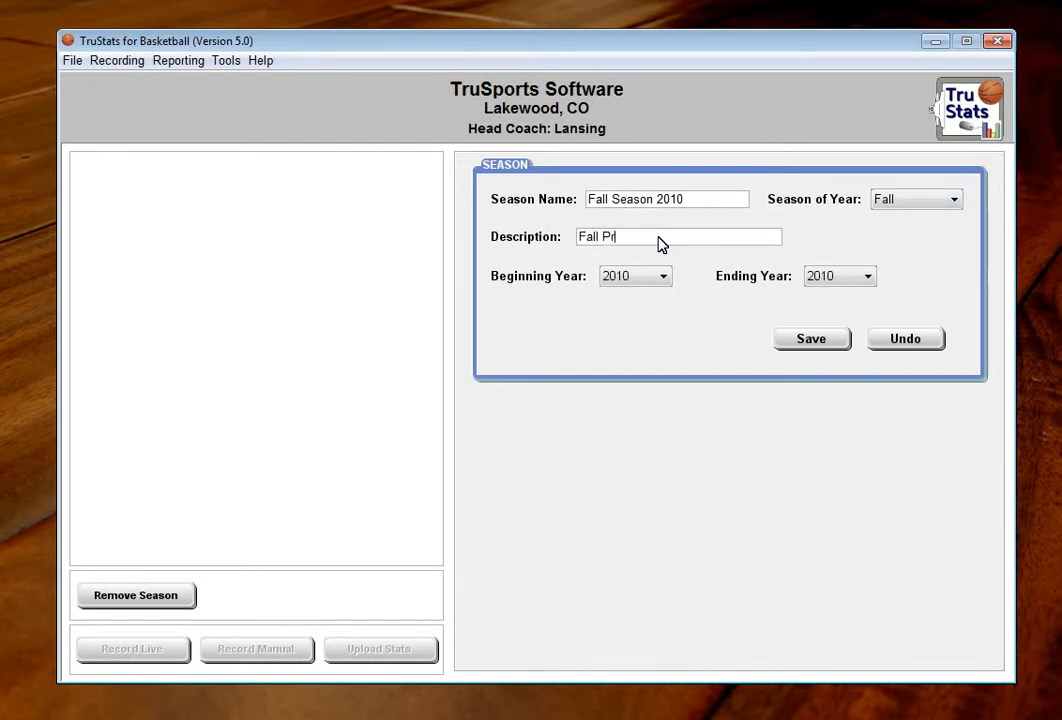
type("e-Season League")
left_click(813, 341)
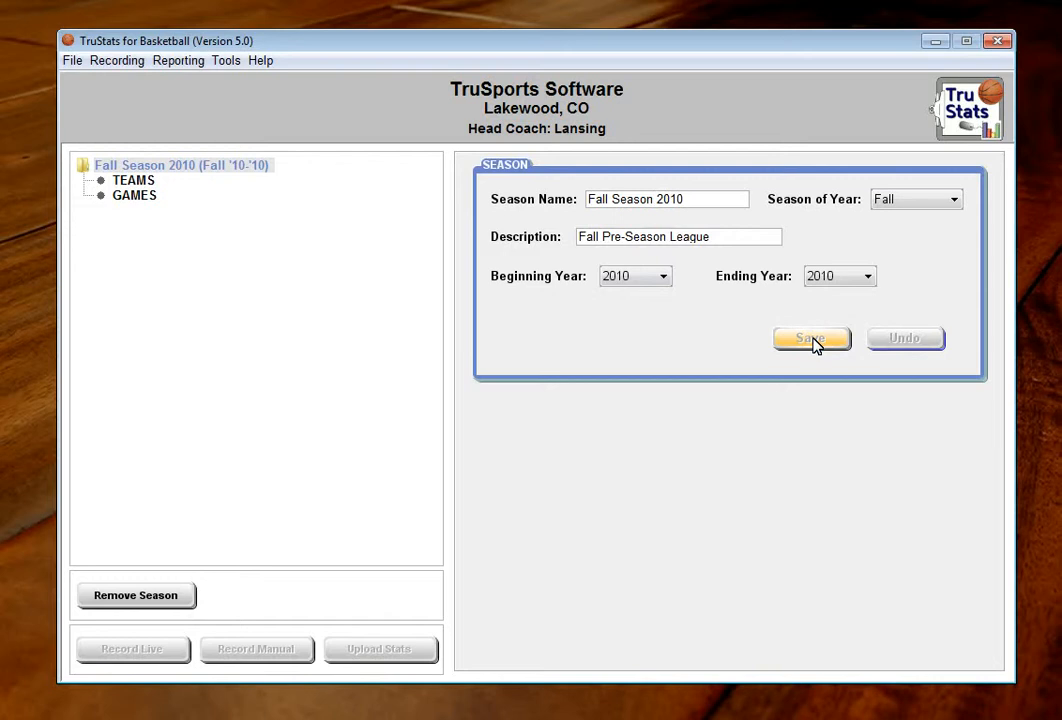
left_click(133, 181)
left_click(122, 198)
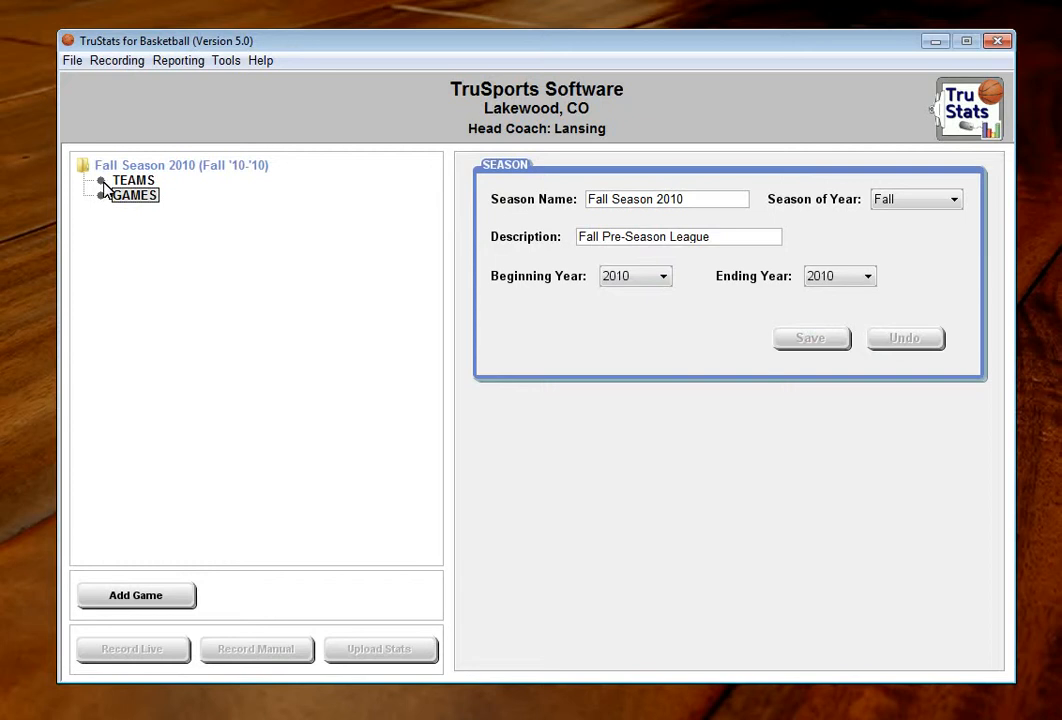
left_click(104, 183)
left_click(116, 200)
Step: Add a team to the fall season with the team name "Bear Creek Boys" and the mascot "Bears"
left_click(120, 181)
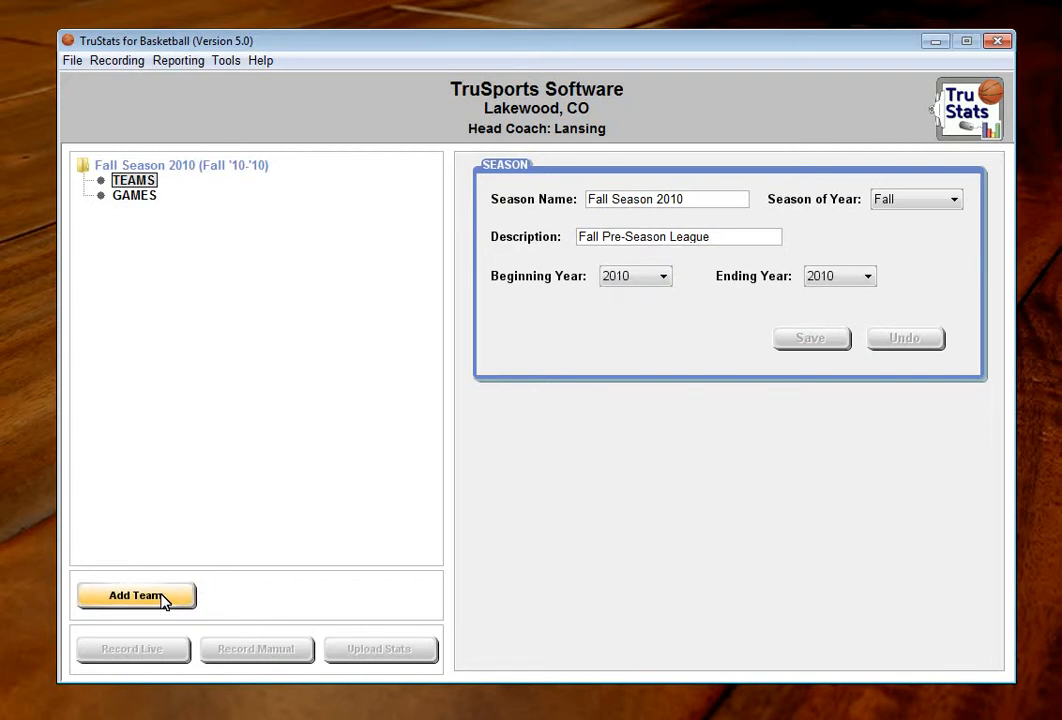
right_click(140, 182)
left_click(198, 191)
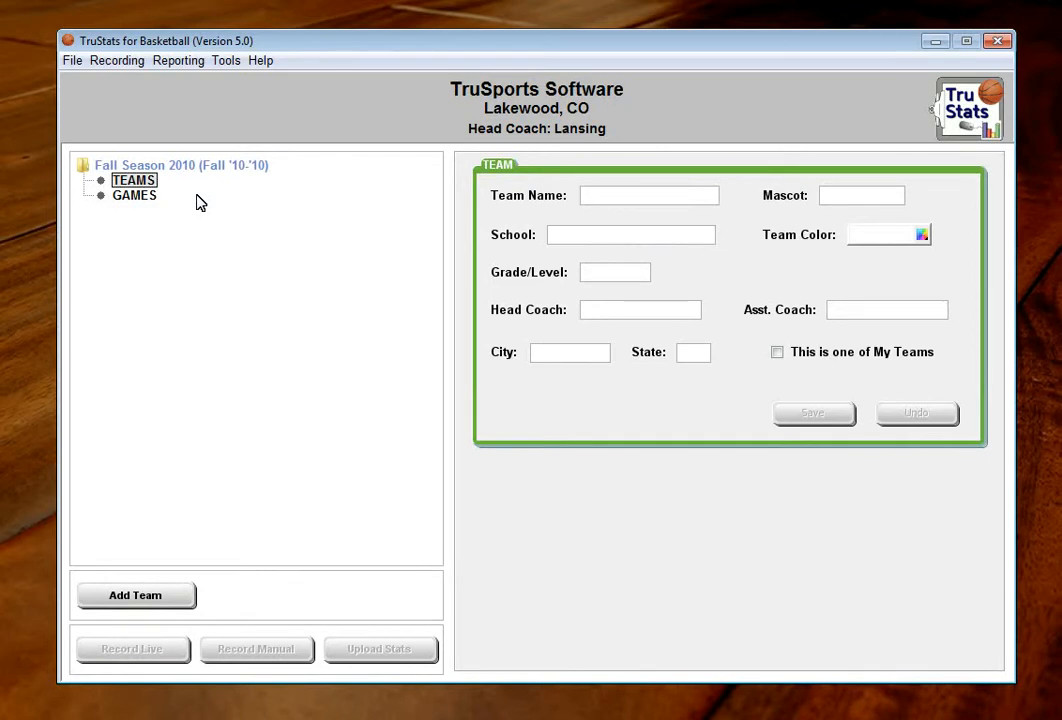
left_click(691, 199)
type("Bear Creek")
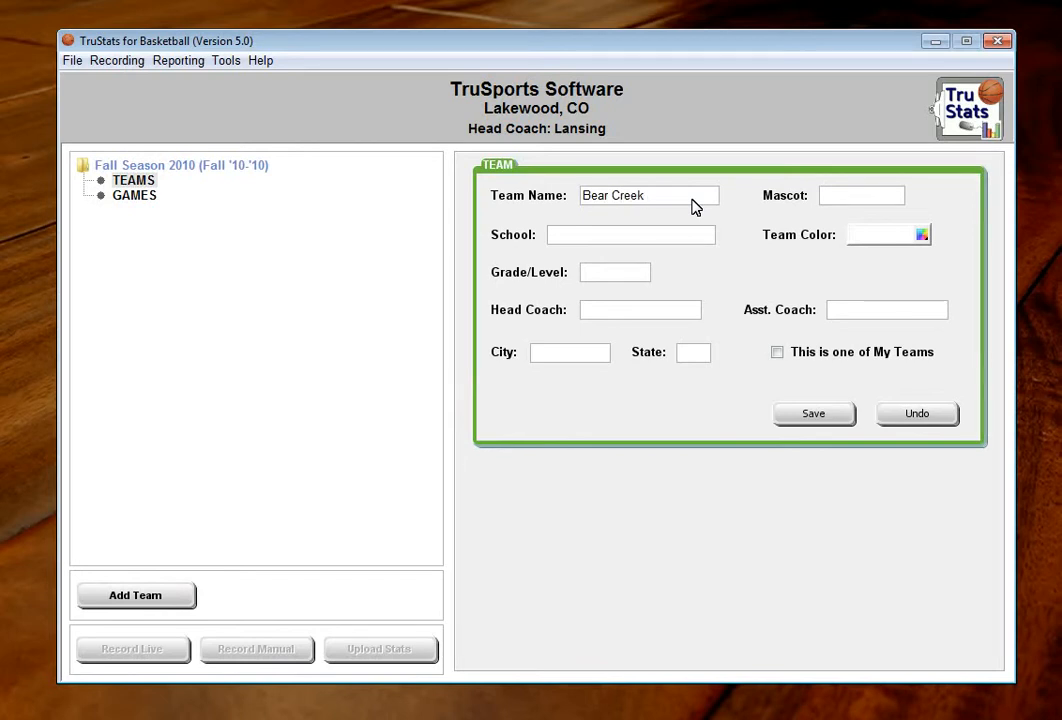
type(" Boys")
key("Tab")
type("Bears")
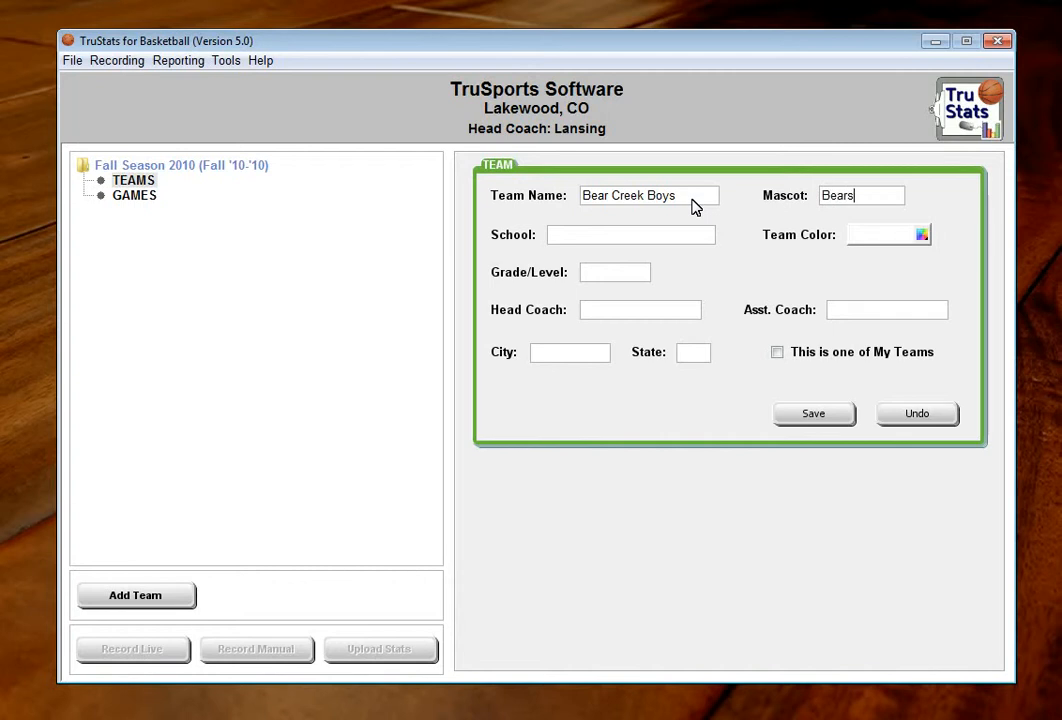
type("Bear Creek HS")
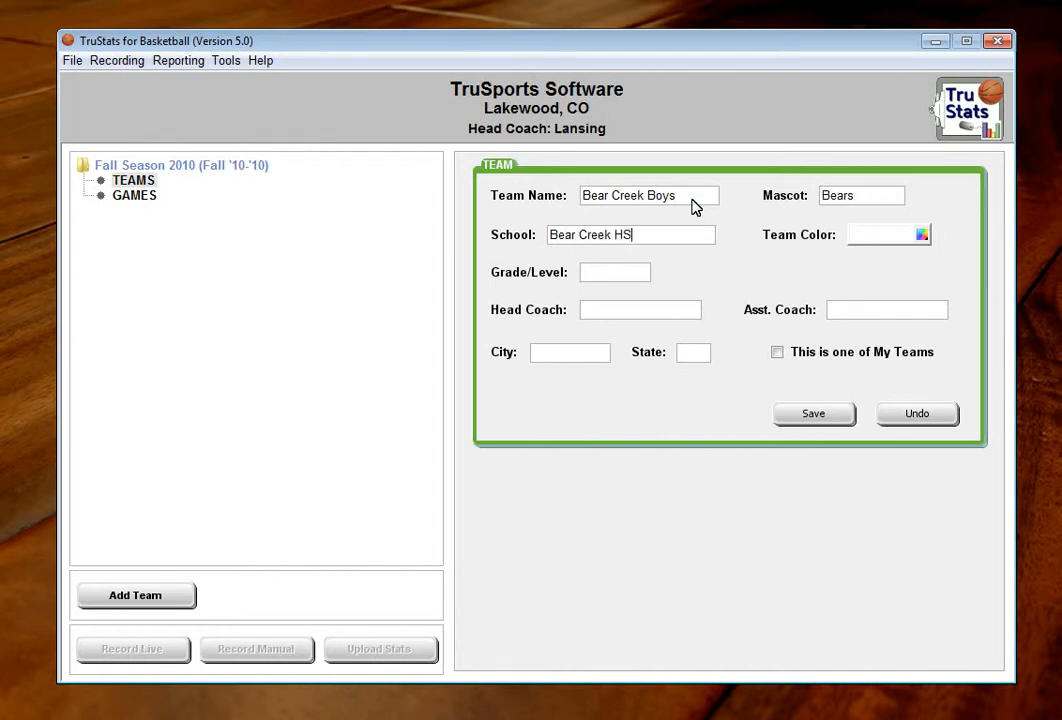
Step: Set the team's school to "Bear Creek HS" and its team color to green
left_click(921, 234)
scroll(915, 277, "up", 2)
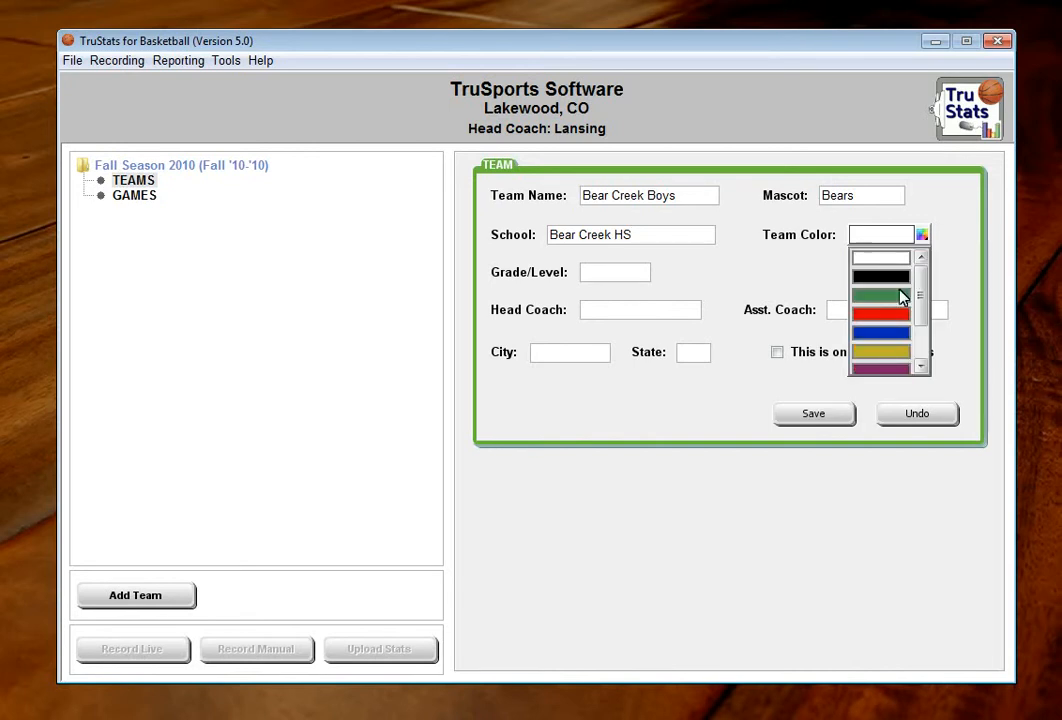
left_click(872, 295)
Step: Set the team's grade level to 12 and fill in the head coach's and assistant coach's names
left_click(611, 279)
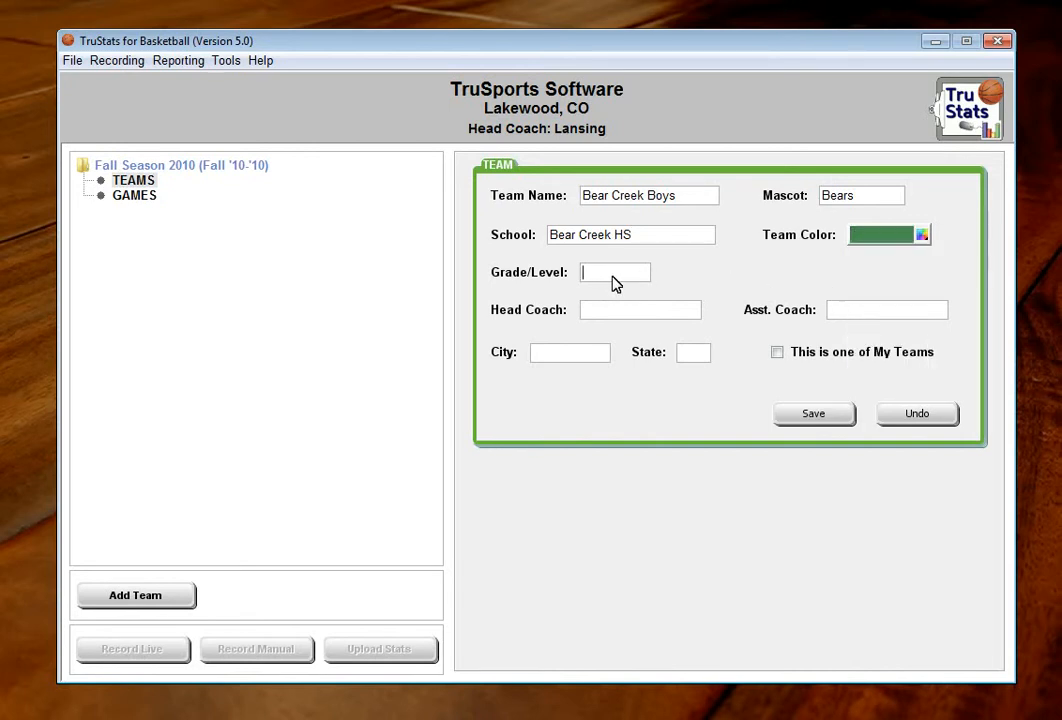
type("12")
type("Lansing")
type("Sullivan")
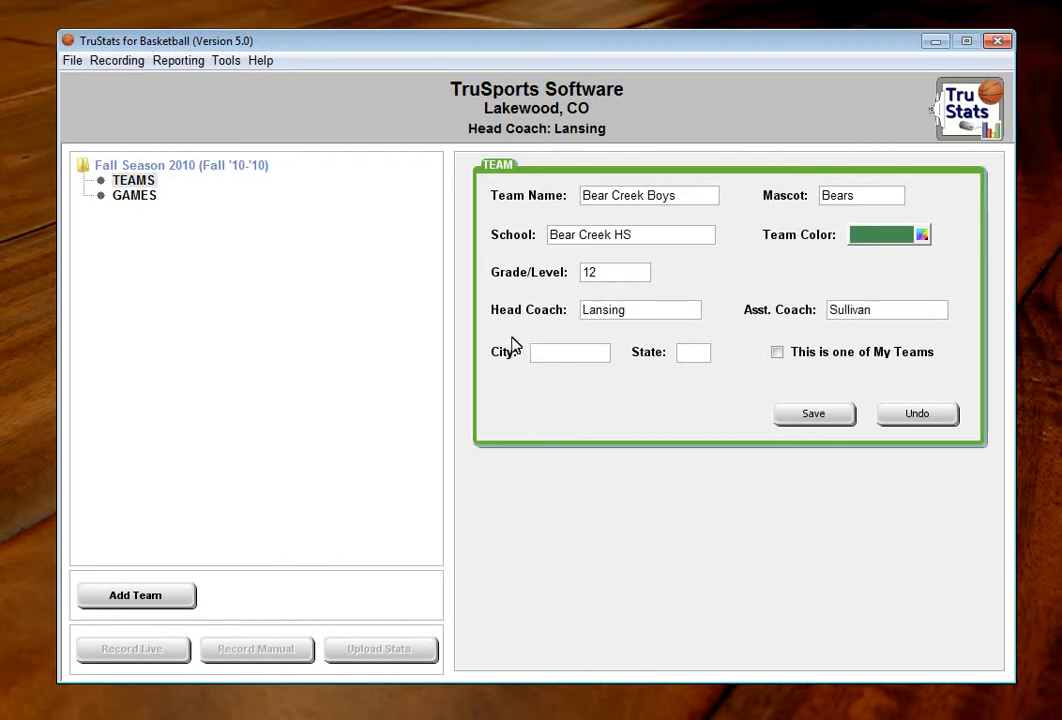
Step: Set the team's city to Lakewood and state to CO, mark it as one of My Teams, and save it
left_click(562, 362)
type("Lakewood")
key("Tab")
type("Cl")
type("O")
left_click(778, 356)
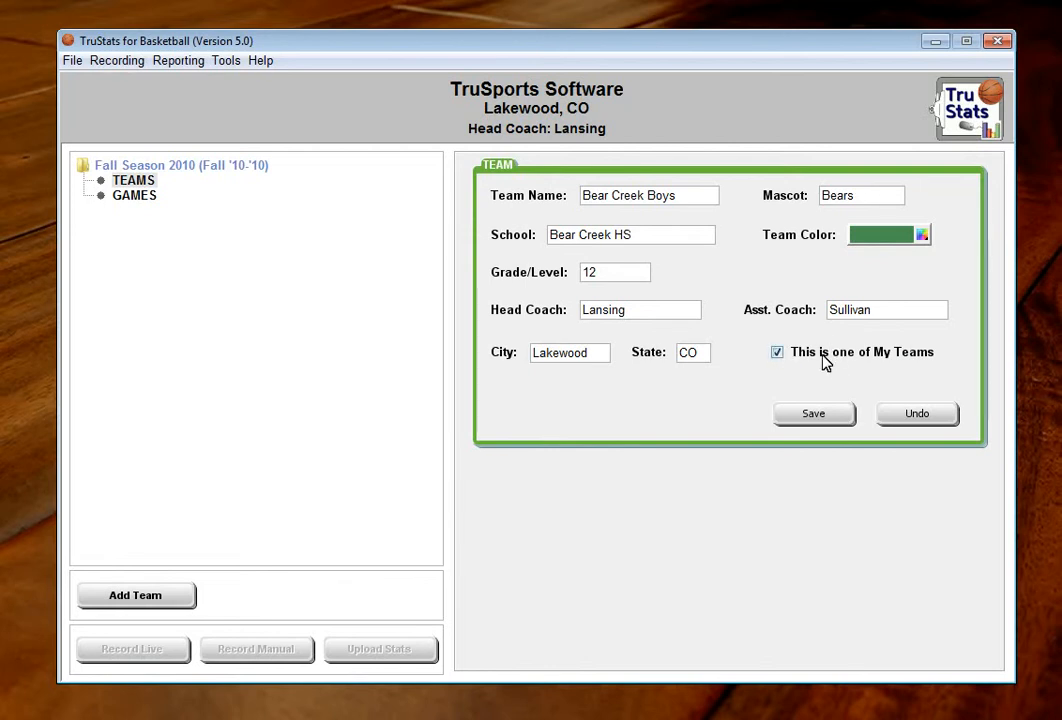
left_click(821, 421)
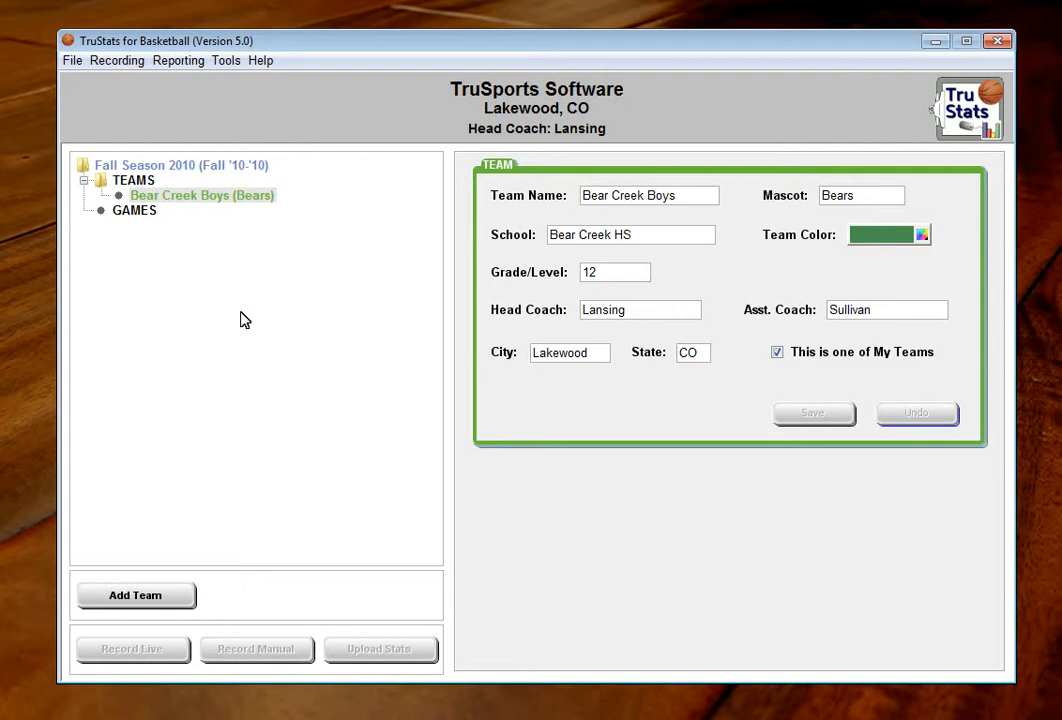
Step: Add a player to the Bear Creek Boys team and give the player jersey number 7
left_click(177, 201)
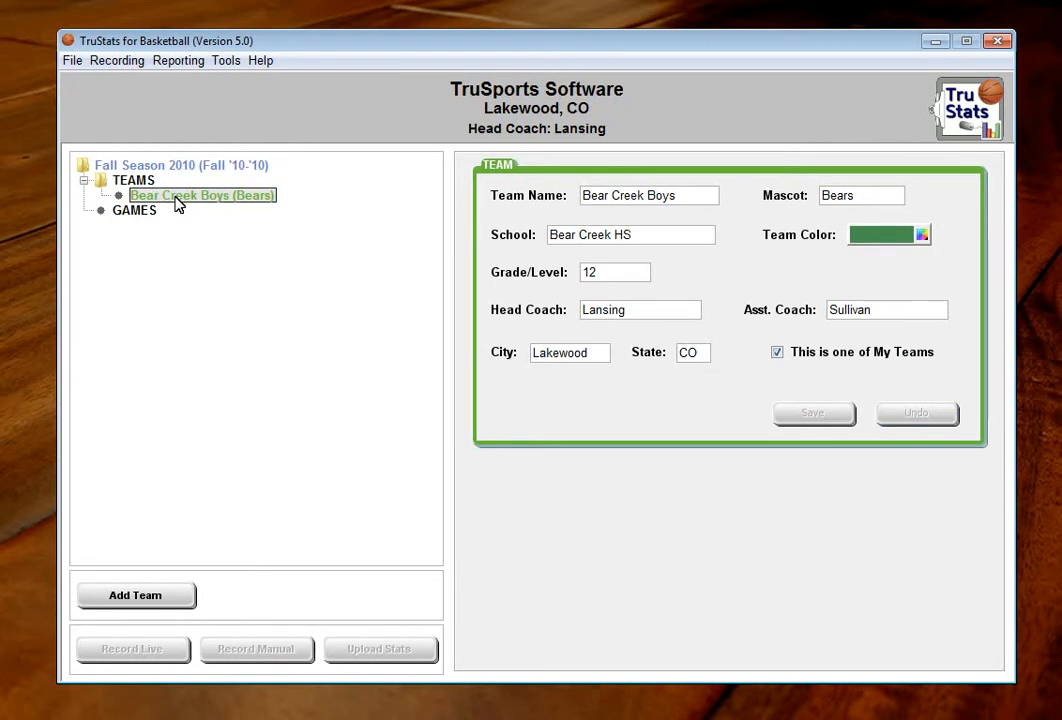
right_click(189, 198)
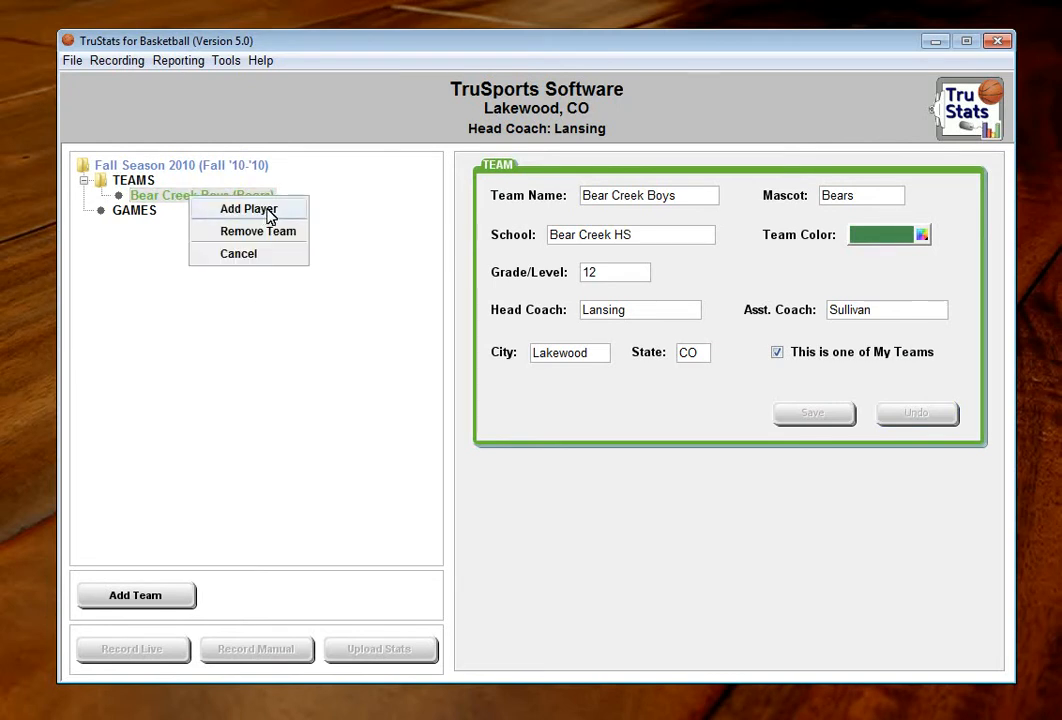
left_click(252, 209)
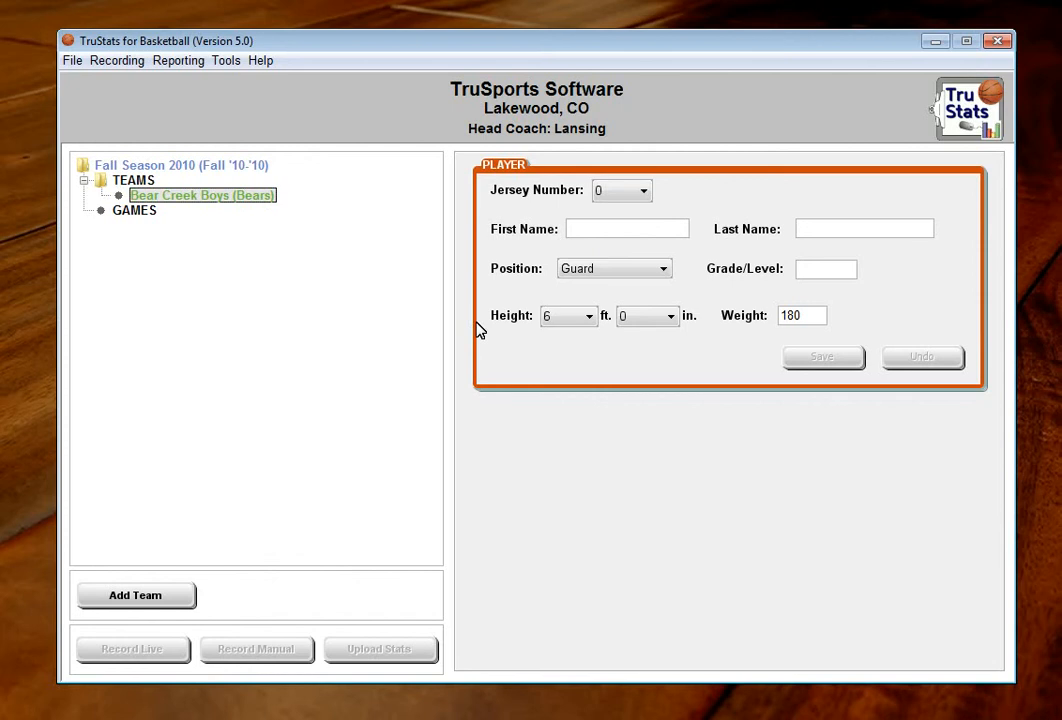
left_click(646, 196)
left_click(628, 328)
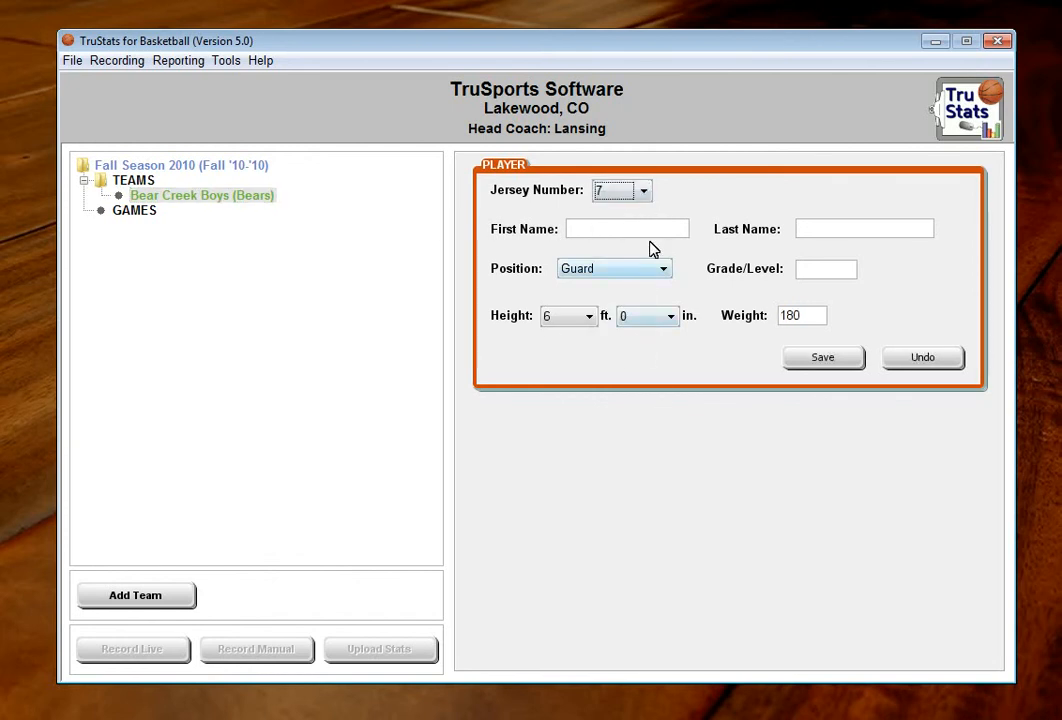
Step: Fill in the player's first and last name, save the player, and choose to add another one
left_click(660, 229)
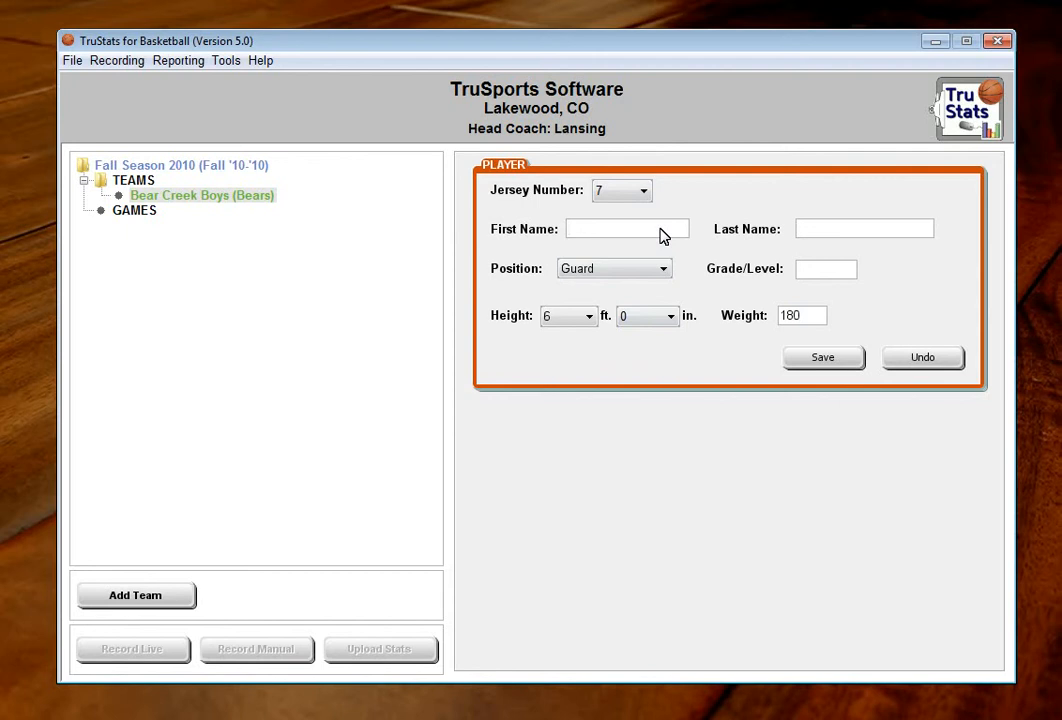
left_click(822, 358)
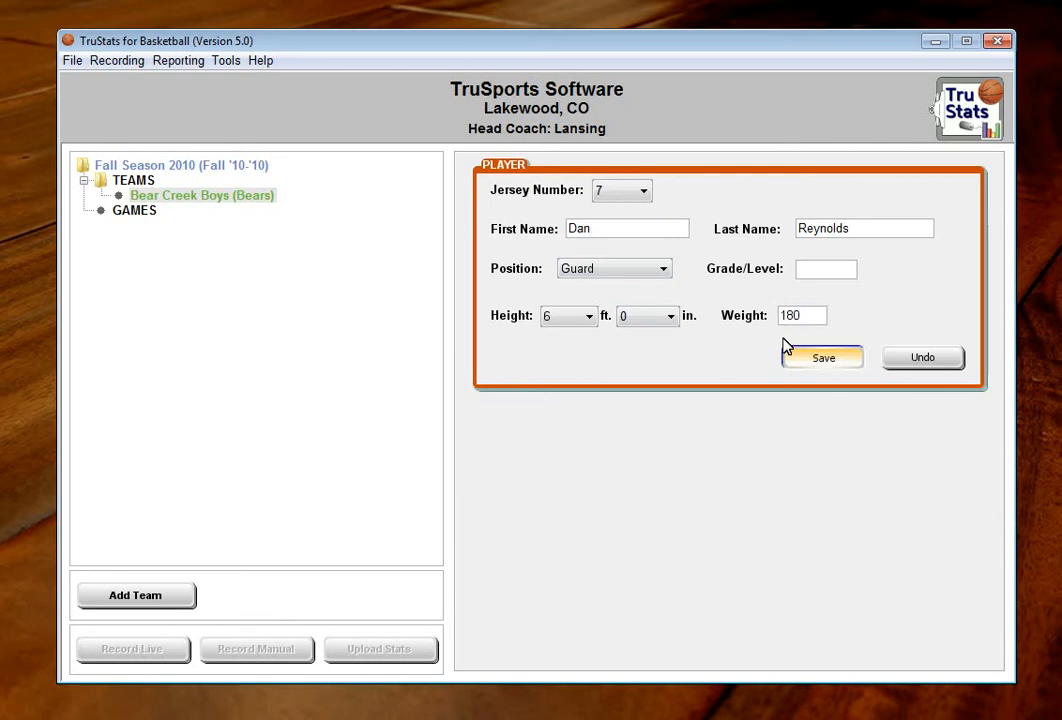
left_click(700, 444)
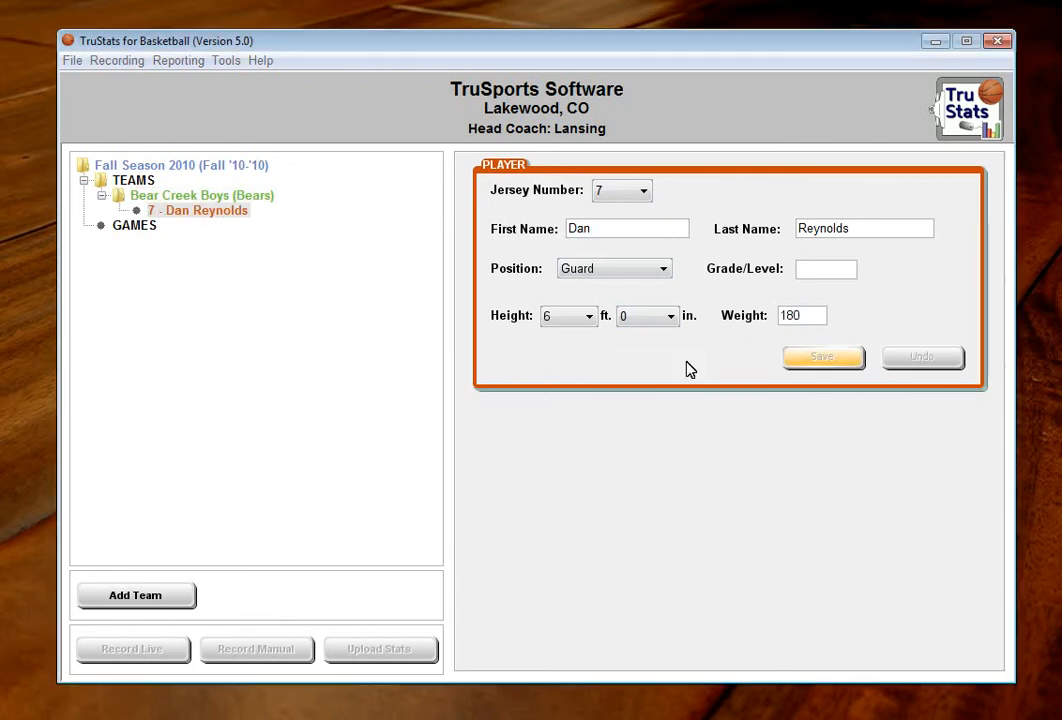
Step: Assign jersey number 10 to the second player and fill in the player's first and last name
left_click(643, 191)
left_click(610, 355)
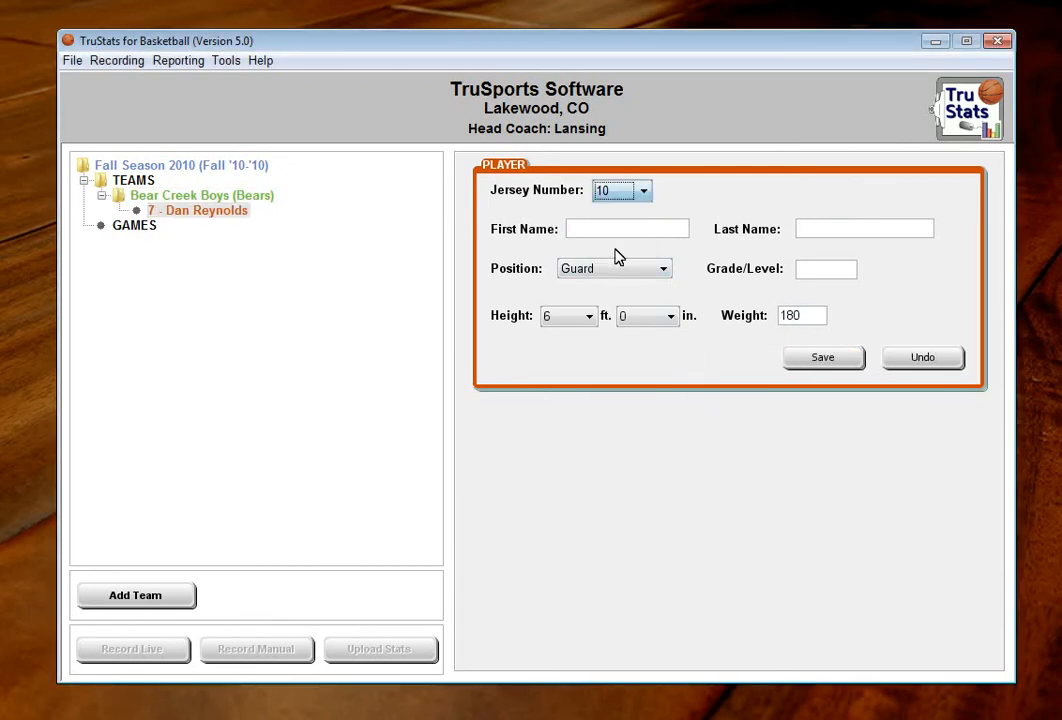
left_click(621, 234)
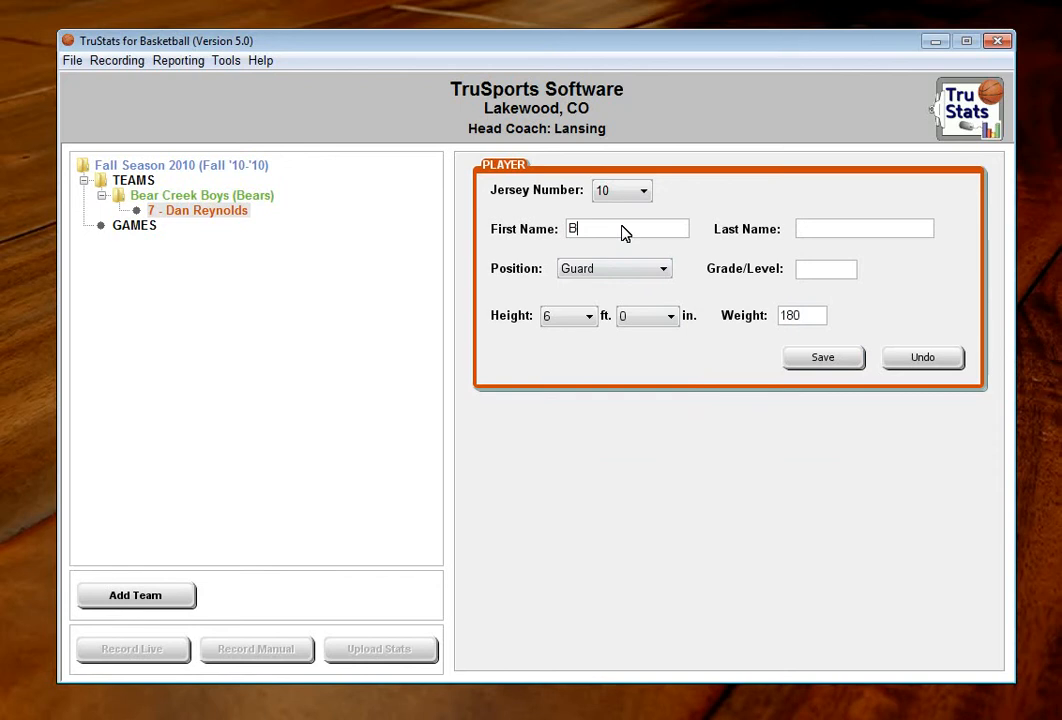
key("Tab")
Step: Set the second player's position to Center, height to 6 ft 7 in and weight to 225, and save the player
left_click(634, 272)
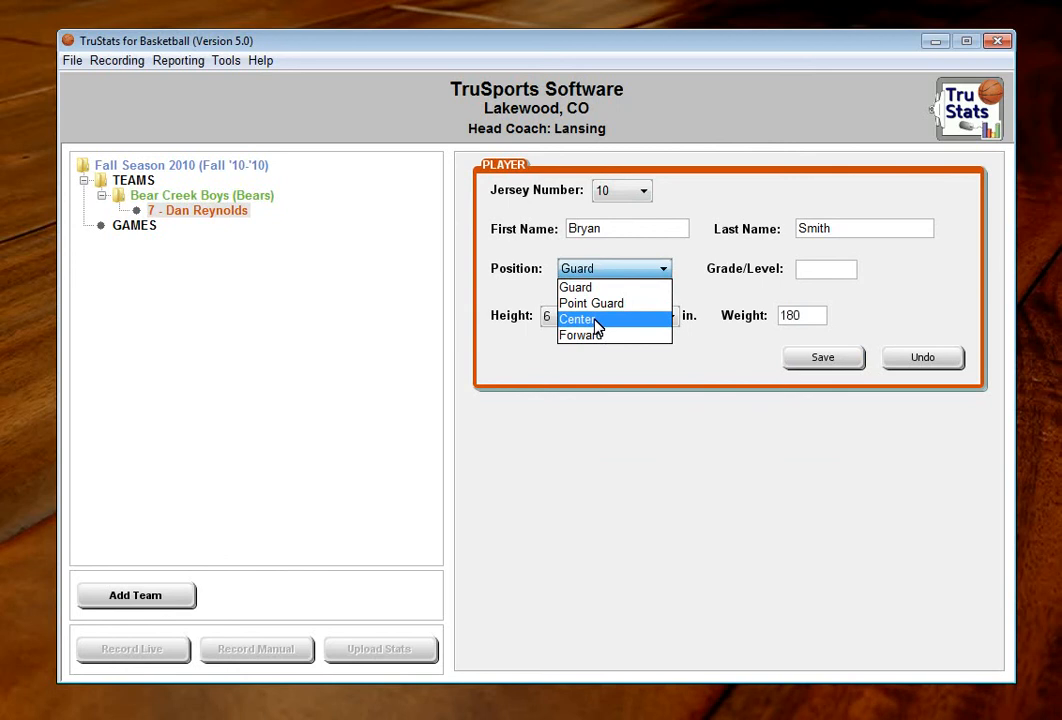
left_click(596, 320)
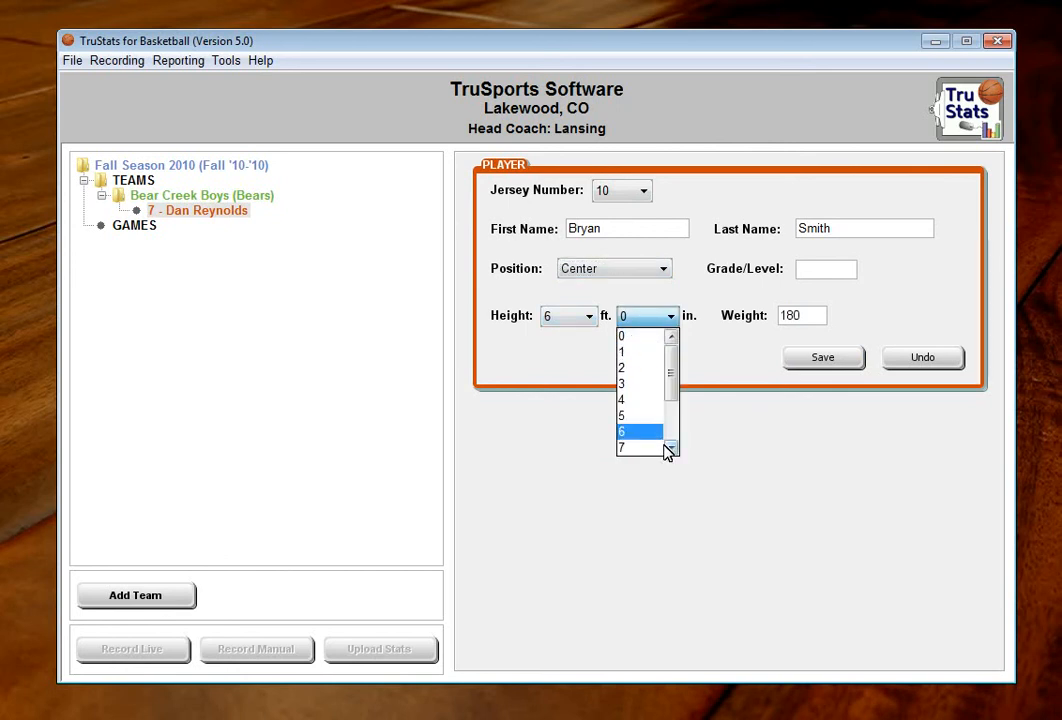
left_click(668, 447)
left_click(645, 433)
left_click(781, 320)
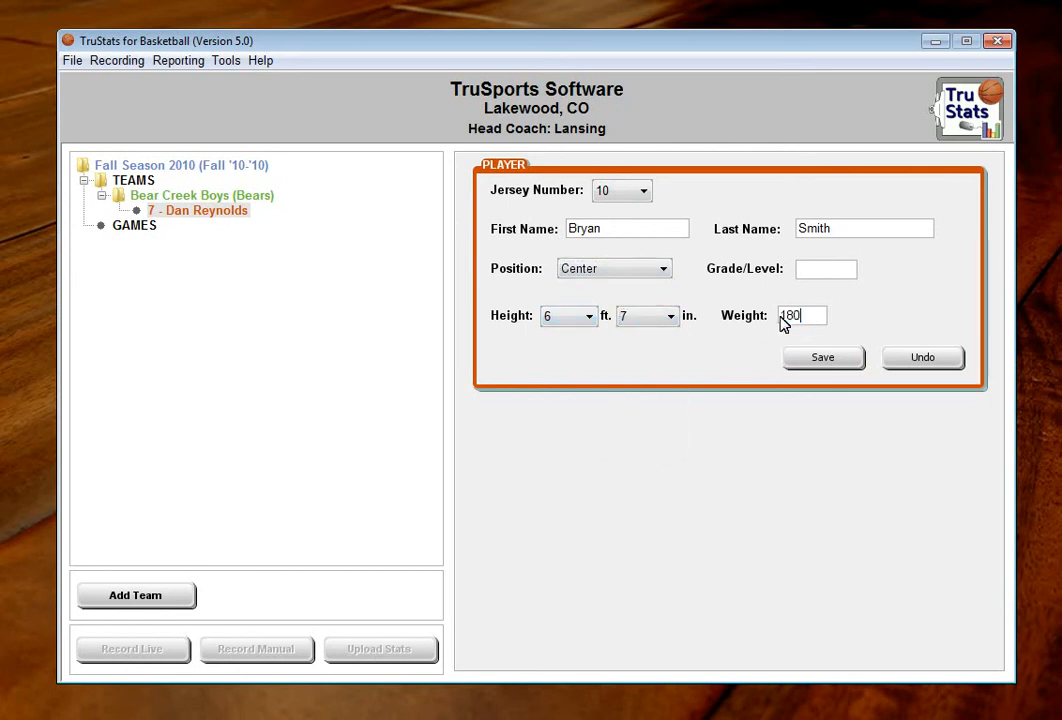
double_click(781, 320)
type("23")
type("5")
left_click(822, 360)
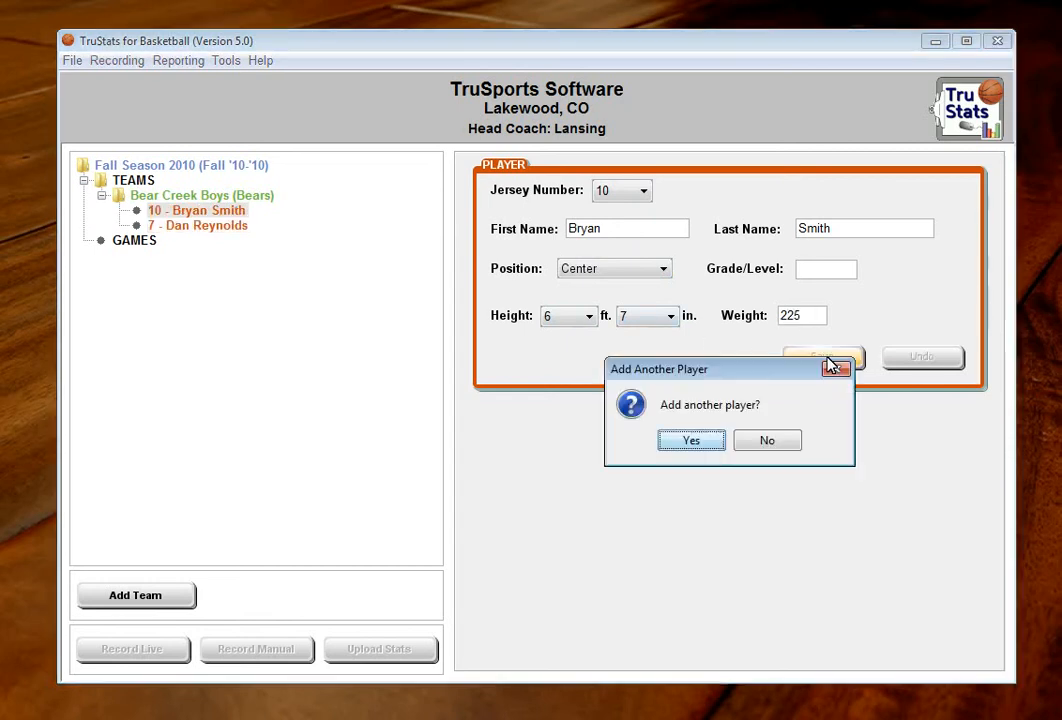
Step: Agree to add another player, opening a blank player form for the Bear Creek Boys team
left_click(711, 442)
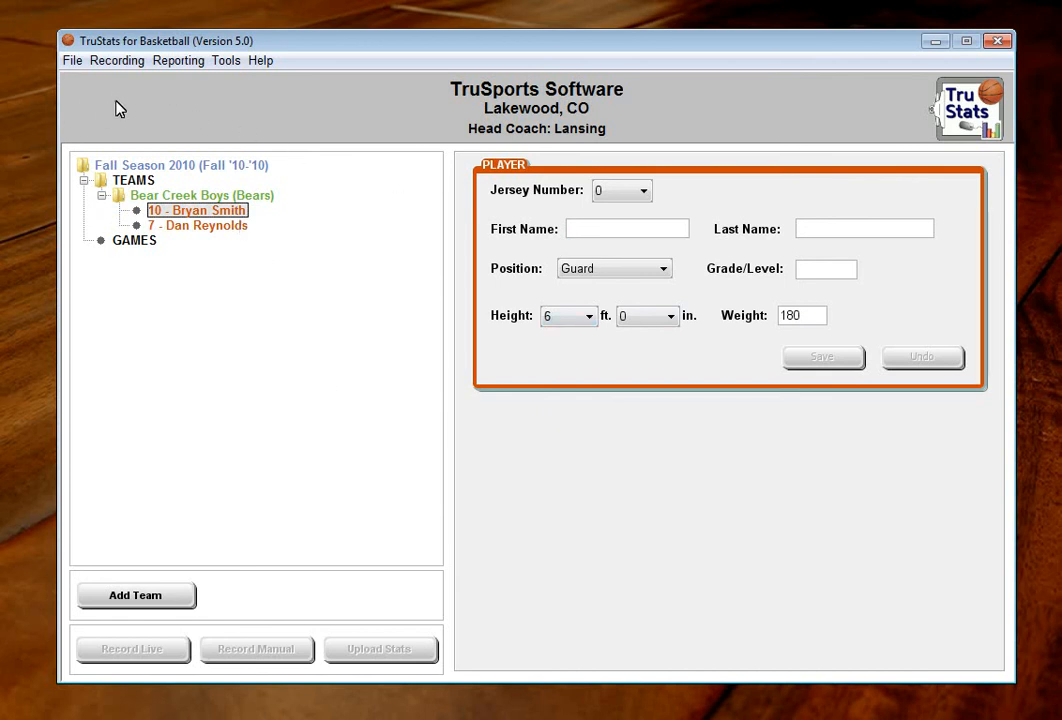
Step: Load the Bear Creek Bears image from the desktop folder stuff/data/Team Logos as the school logo, then save and close the setup options
left_click(224, 63)
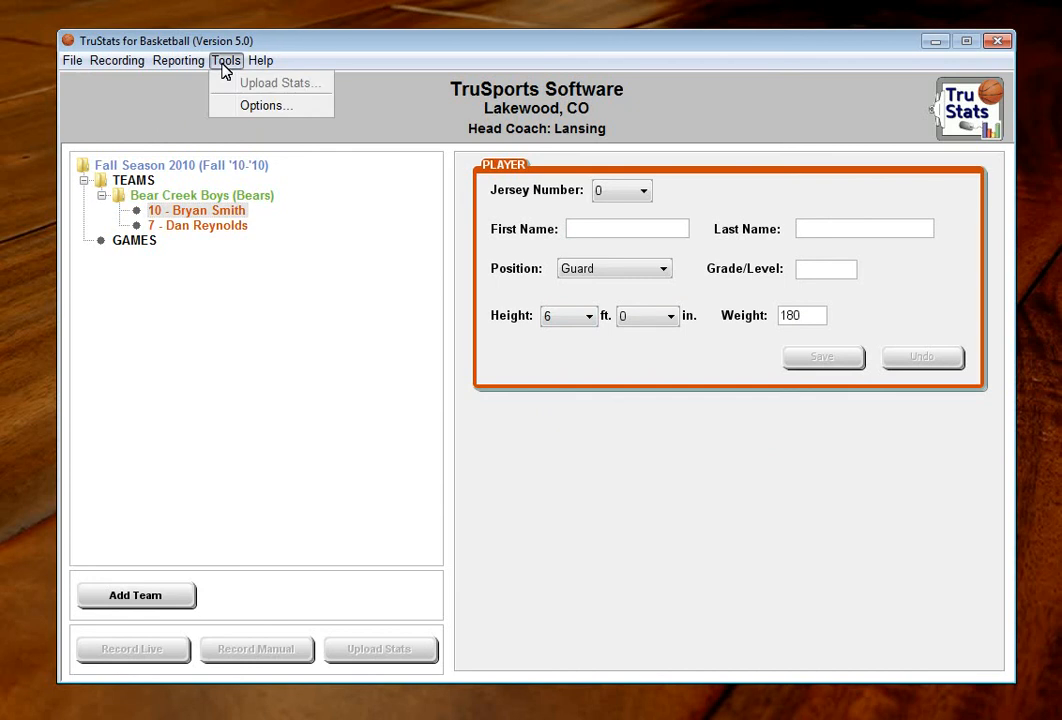
left_click(263, 106)
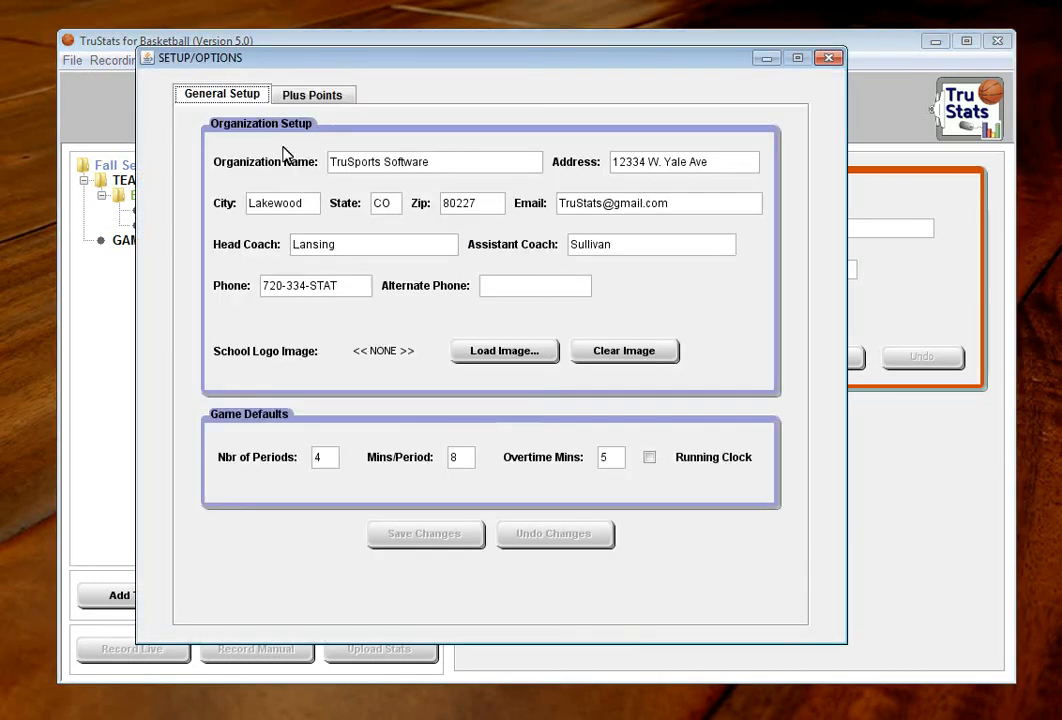
left_click(521, 354)
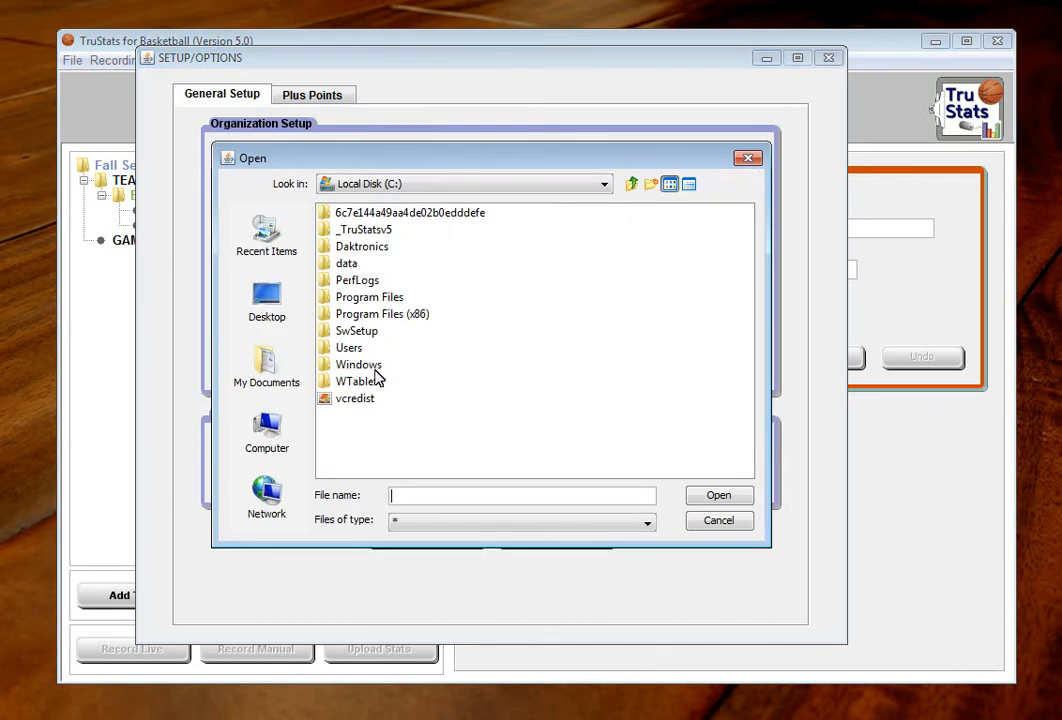
left_click(264, 304)
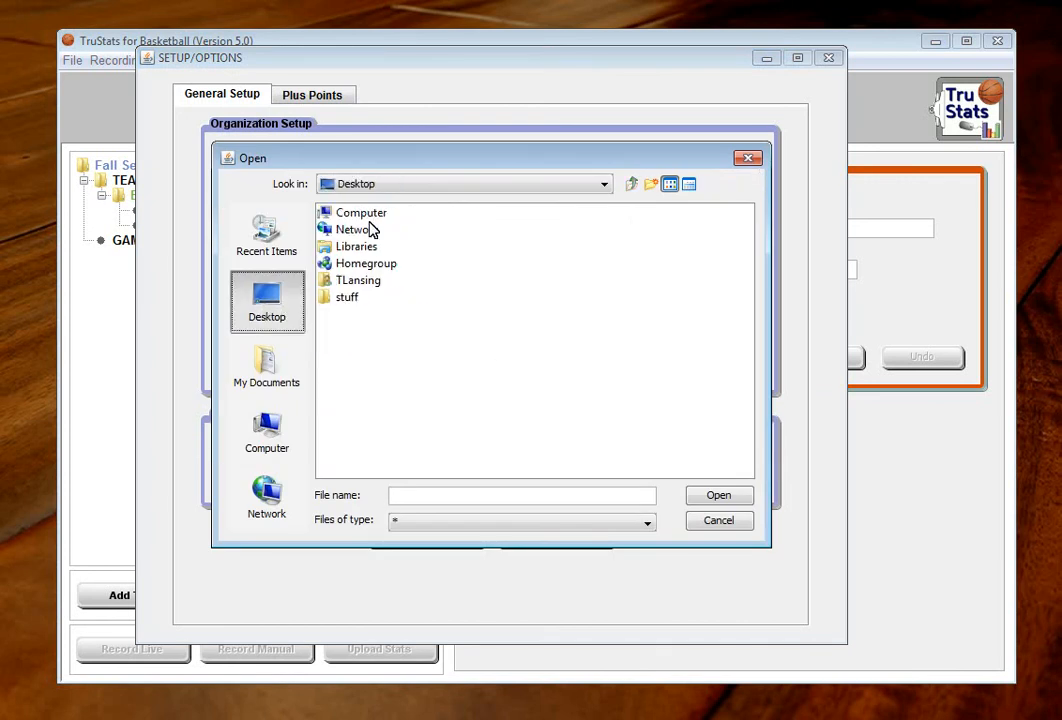
double_click(358, 299)
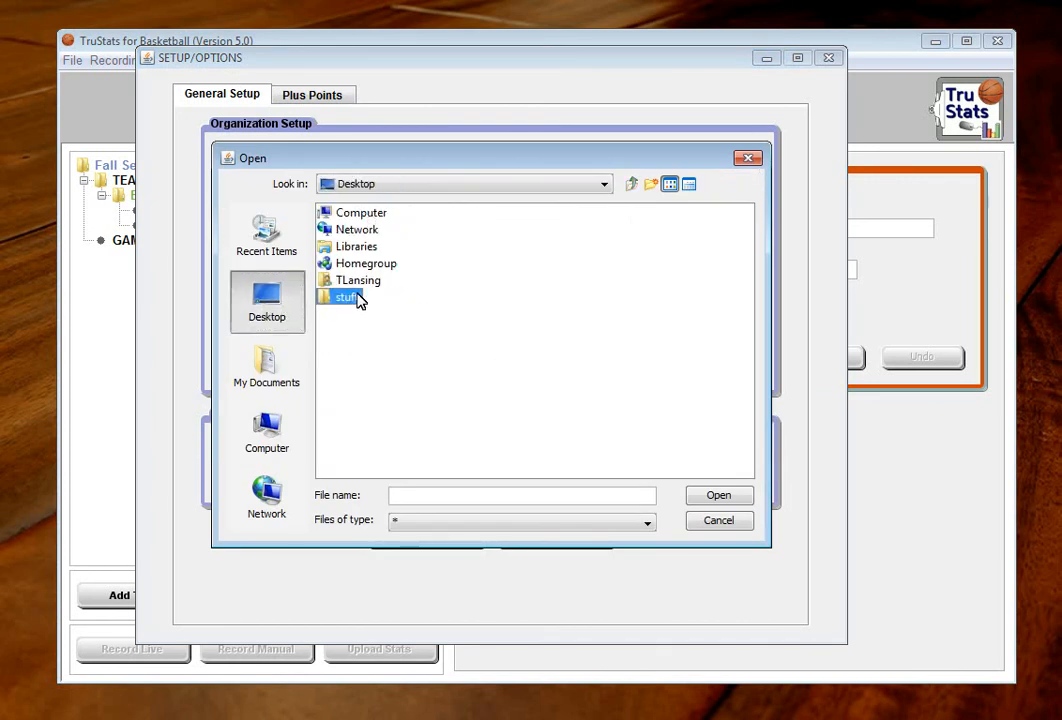
double_click(348, 215)
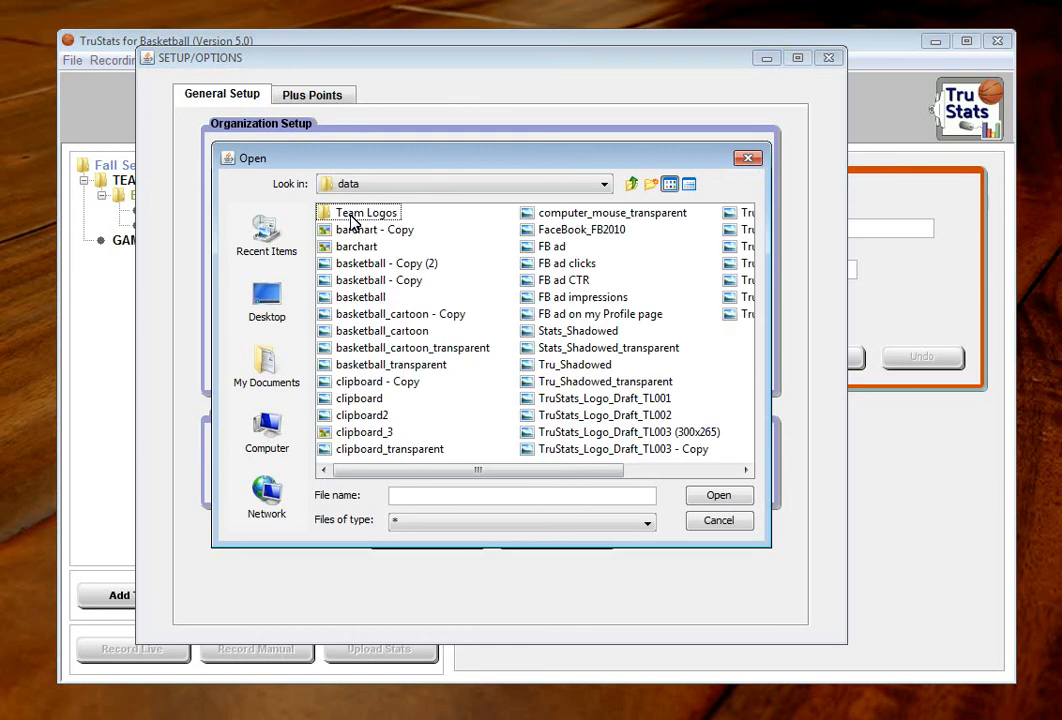
double_click(348, 215)
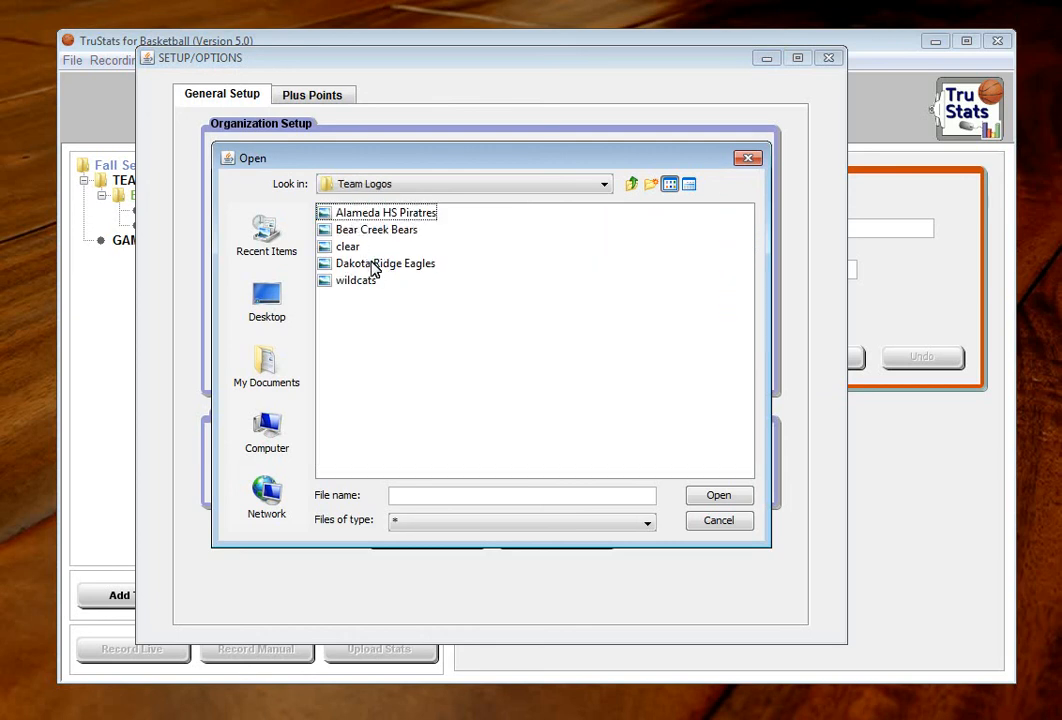
double_click(379, 233)
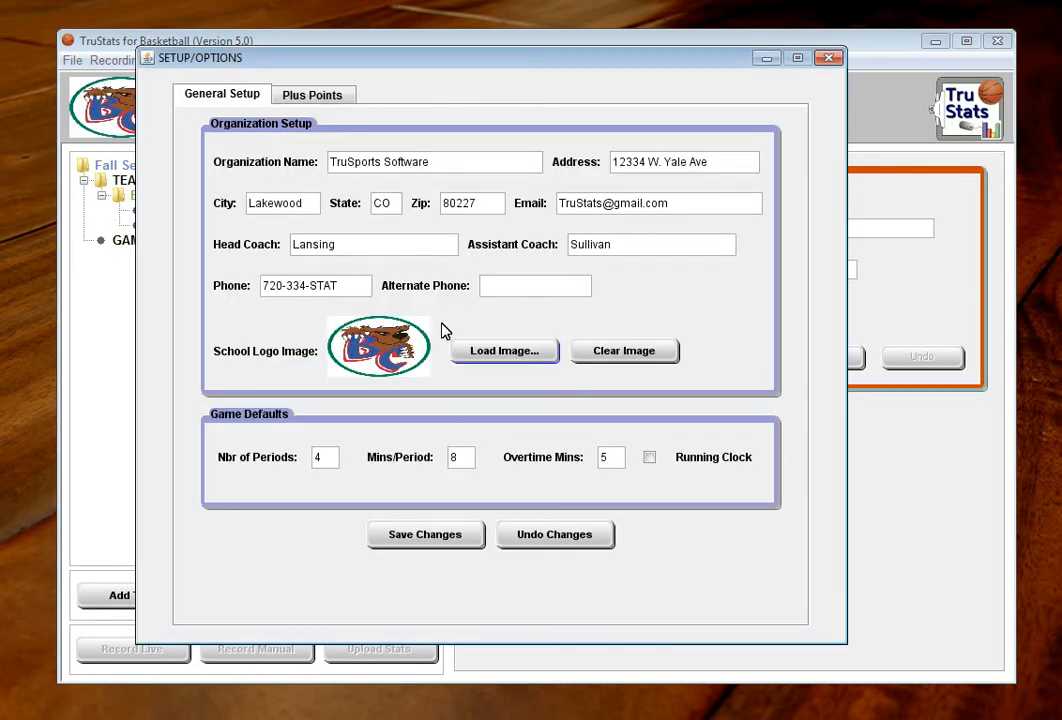
left_click(465, 534)
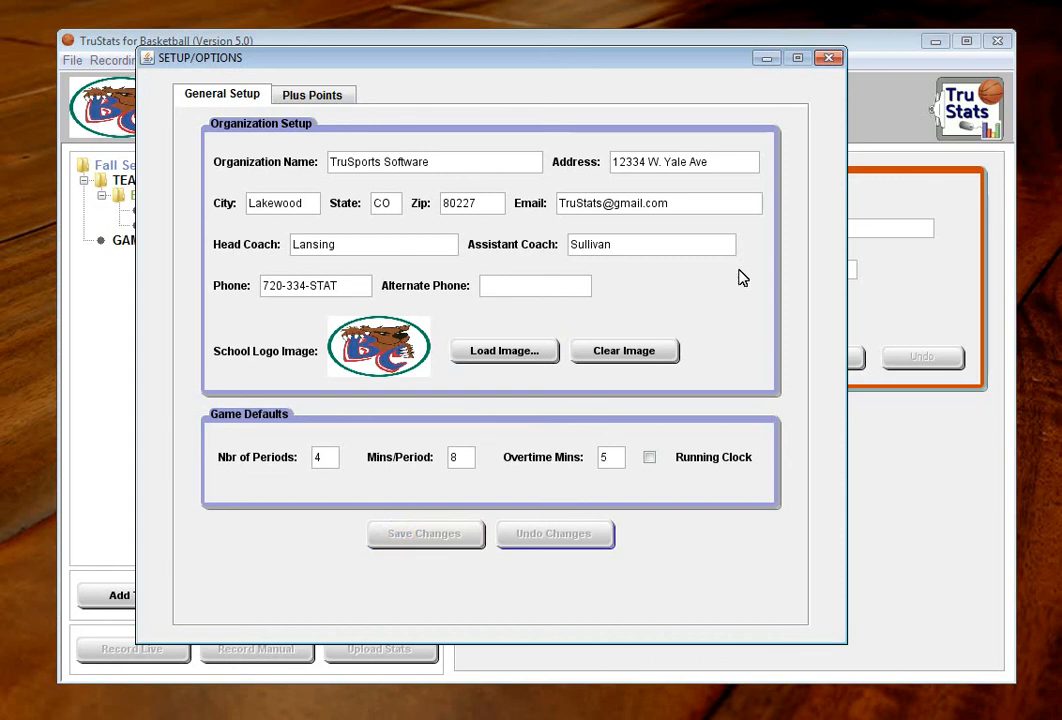
left_click(829, 59)
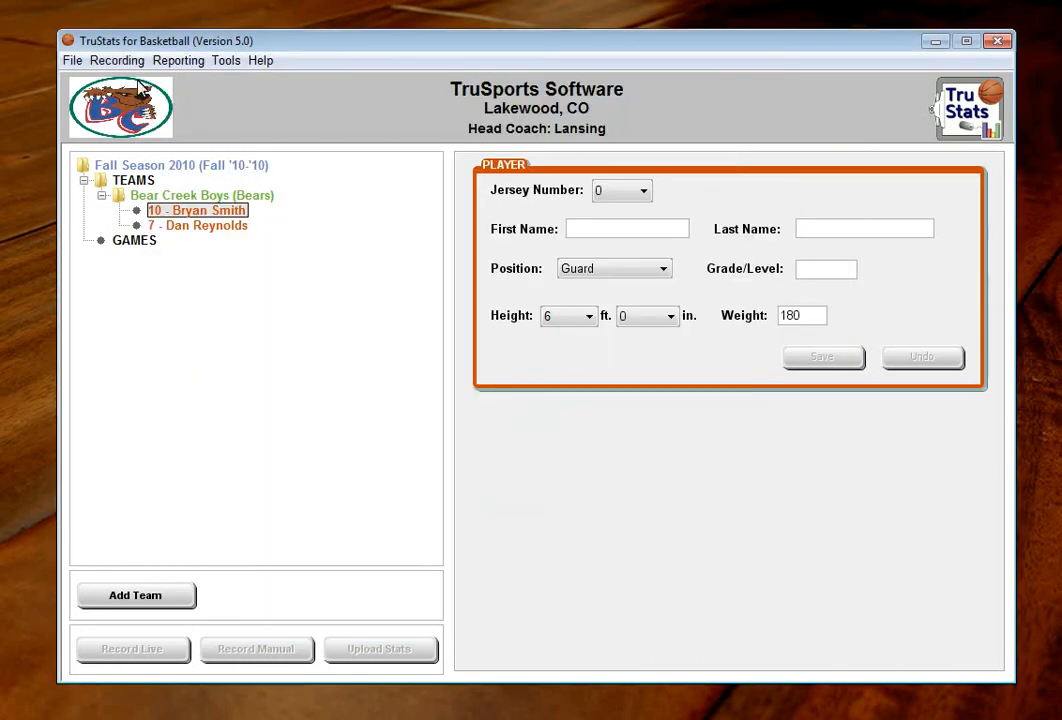